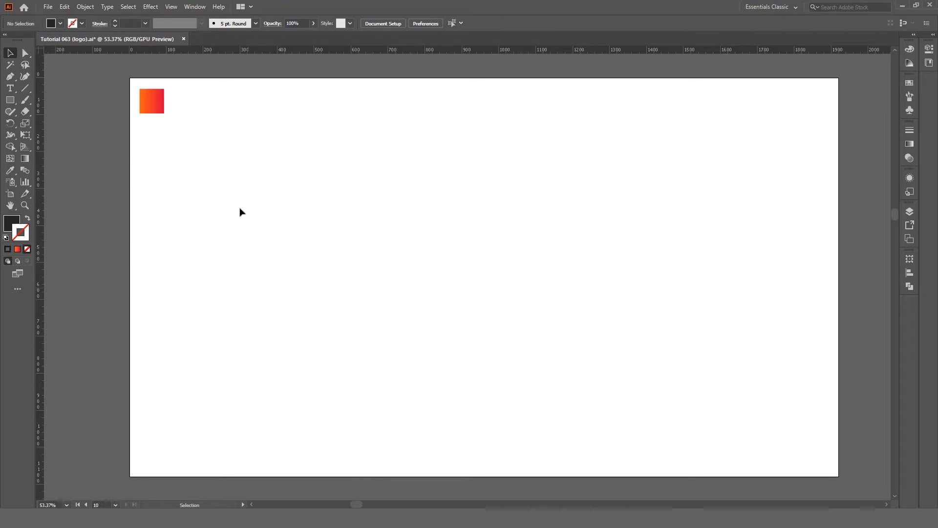
Draw a dark square about 349 px wide and centre it horizontally and vertically on the artboard
left_click(8, 101)
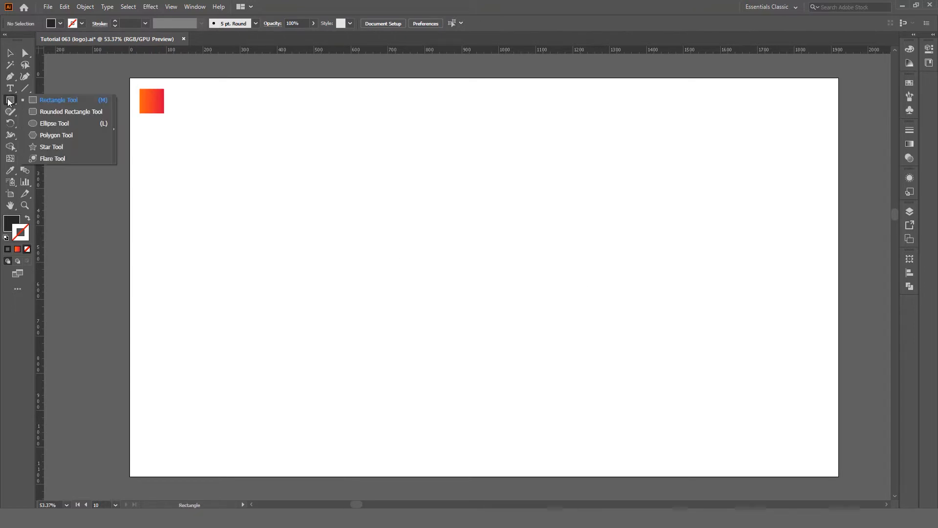
left_click(46, 100)
left_click_drag(422, 207, 551, 336)
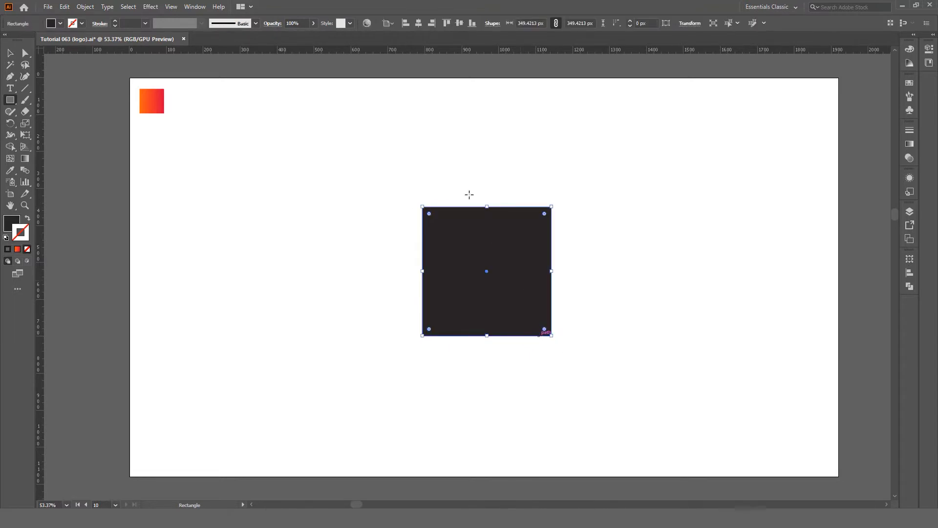
left_click(418, 26)
left_click(459, 25)
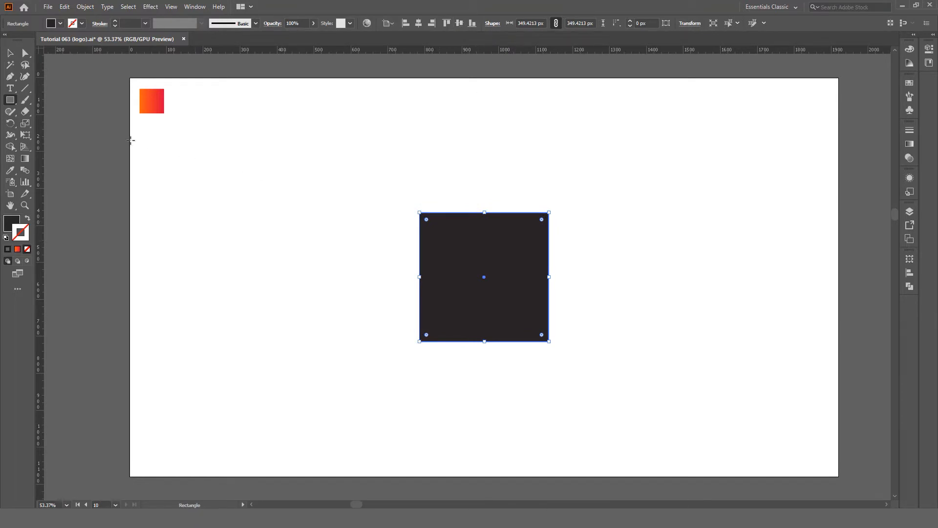
Rotate the square 45 degrees about its centre to form a diamond
left_click(10, 123)
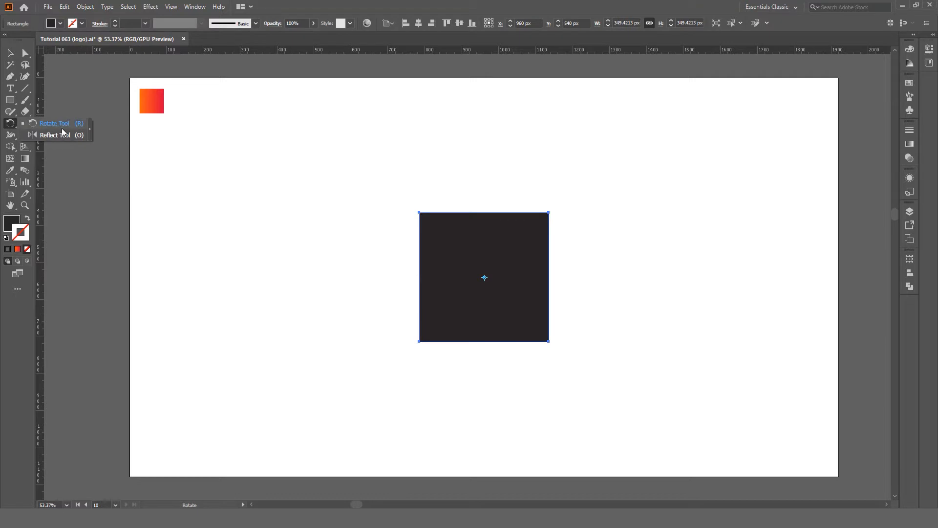
double_click(10, 124)
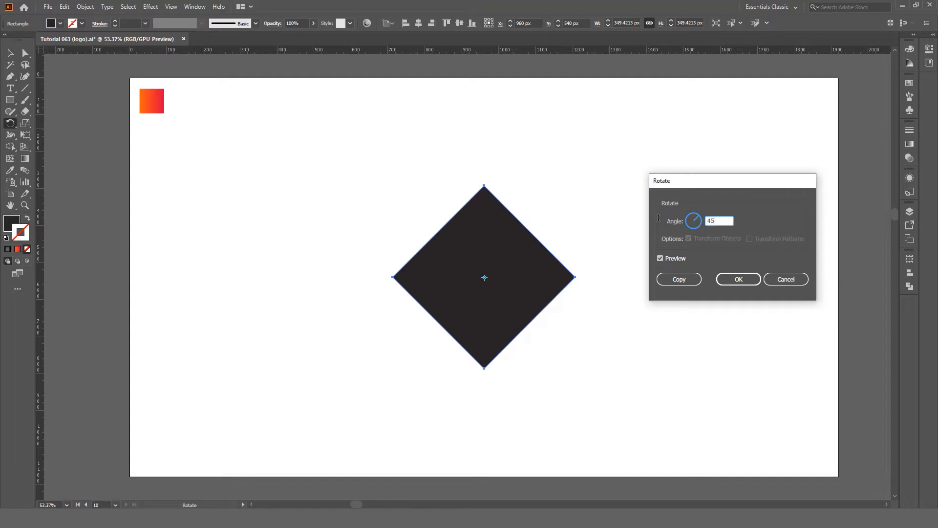
left_click(754, 279)
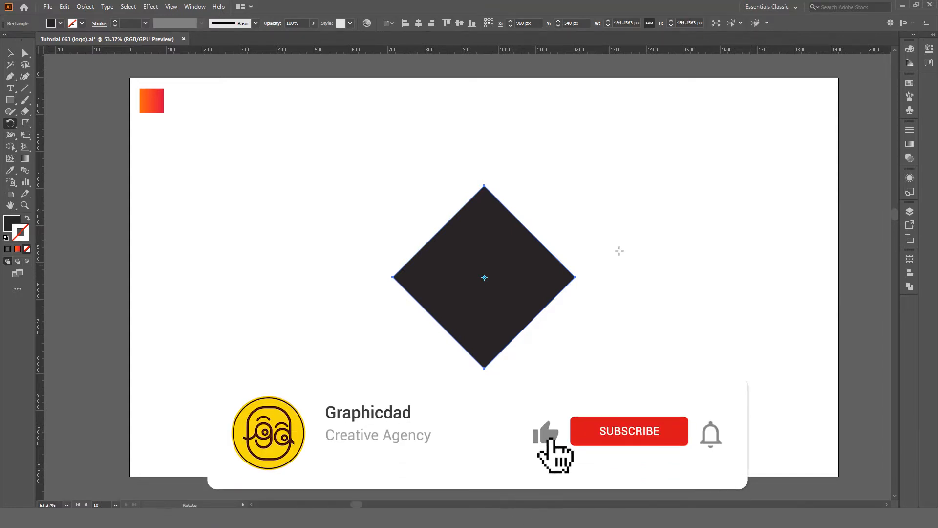
key("v")
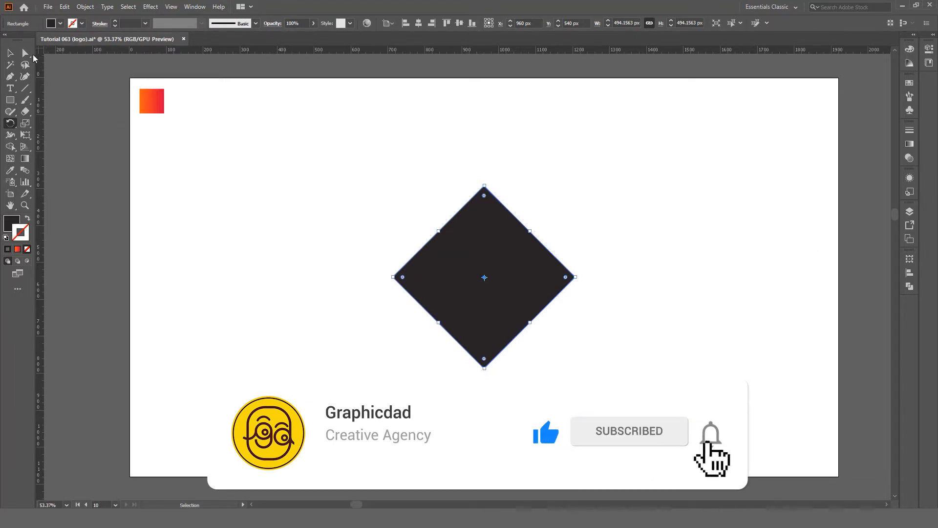
Delete the diamond's left corner anchor point so only its right half remains
left_click_drag(26, 53, 76, 55)
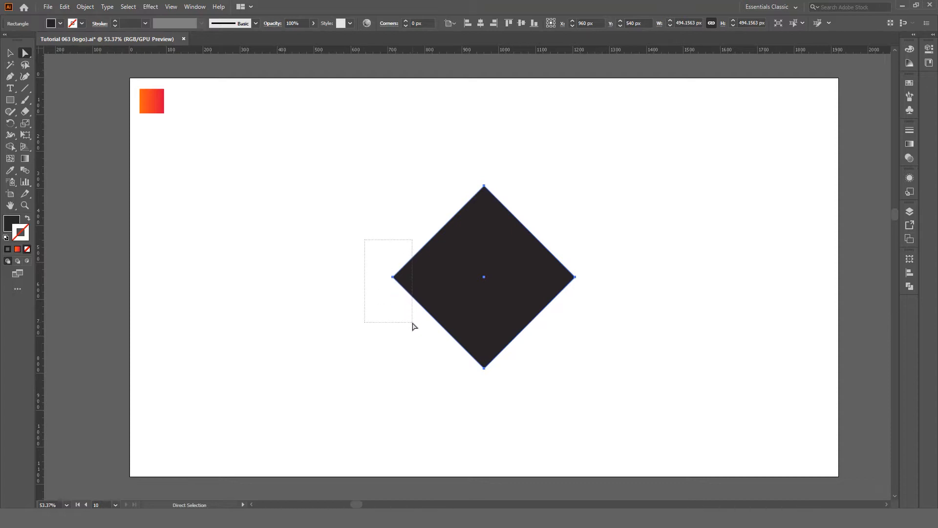
left_click_drag(412, 323, 413, 324)
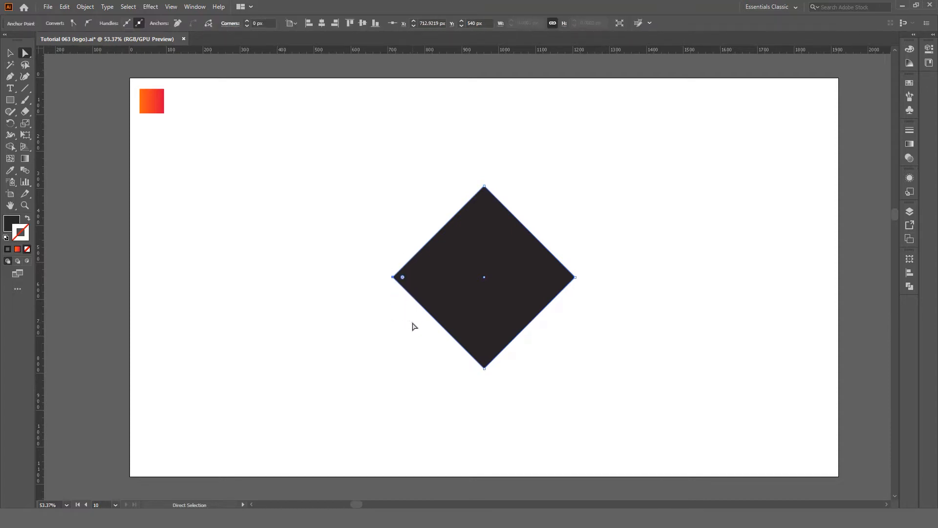
key("Delete")
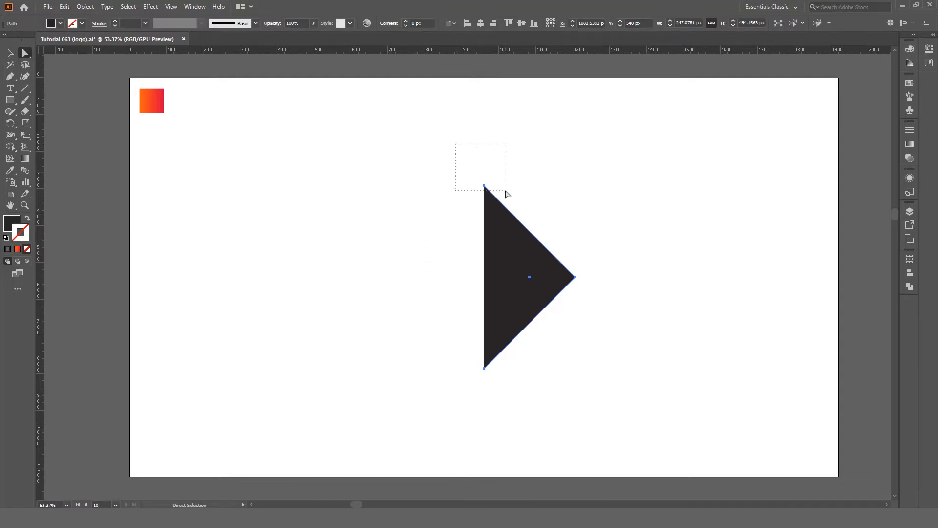
Select the half-diamond's upper and lower end points and connect them to close the triangle's vertical edge
left_click_drag(505, 194, 506, 195)
left_click_drag(454, 347, 496, 391)
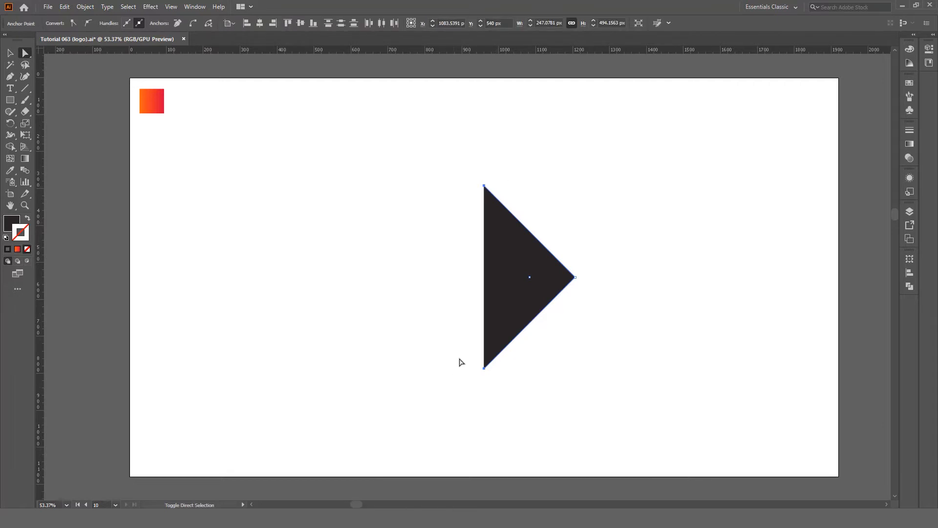
left_click(192, 23)
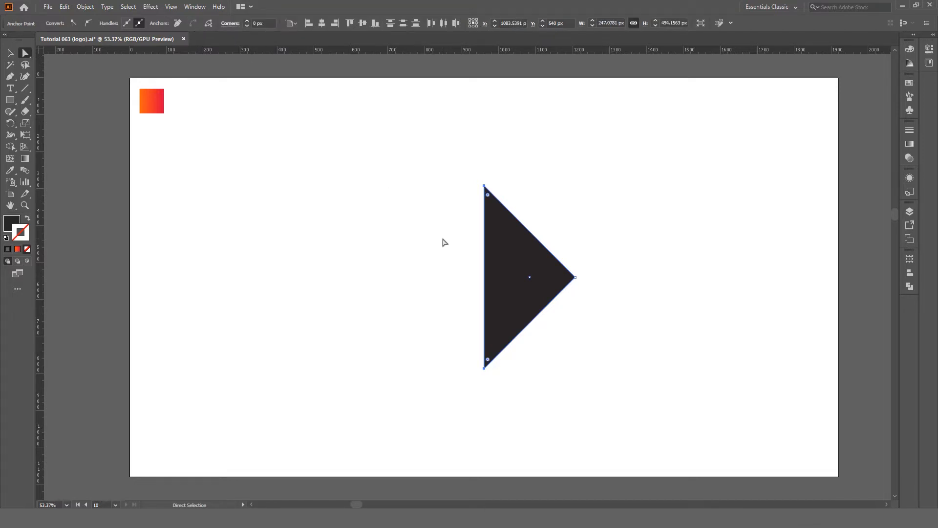
key("v")
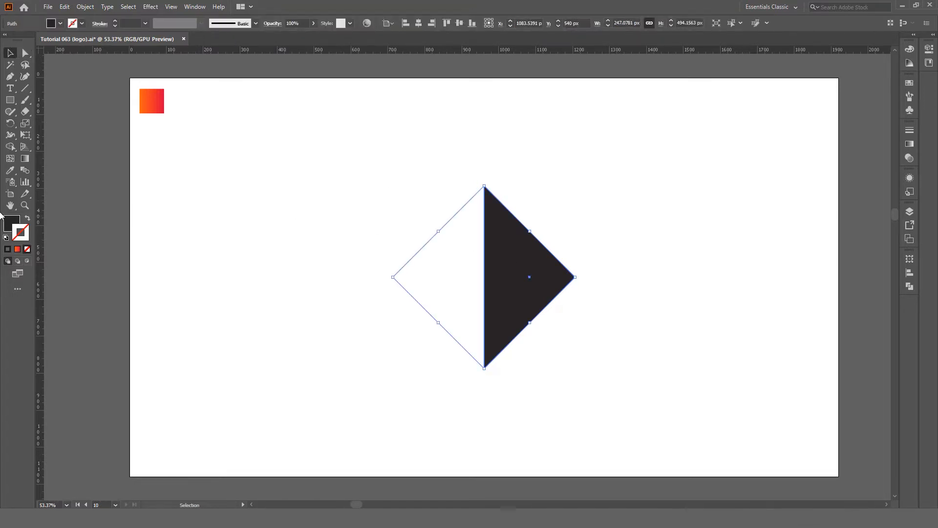
Draw a thin horizontal rectangle about 354 by 28 px that overlaps the upper part of the triangle's vertical edge
left_click(10, 223)
left_click_drag(15, 102, 46, 102)
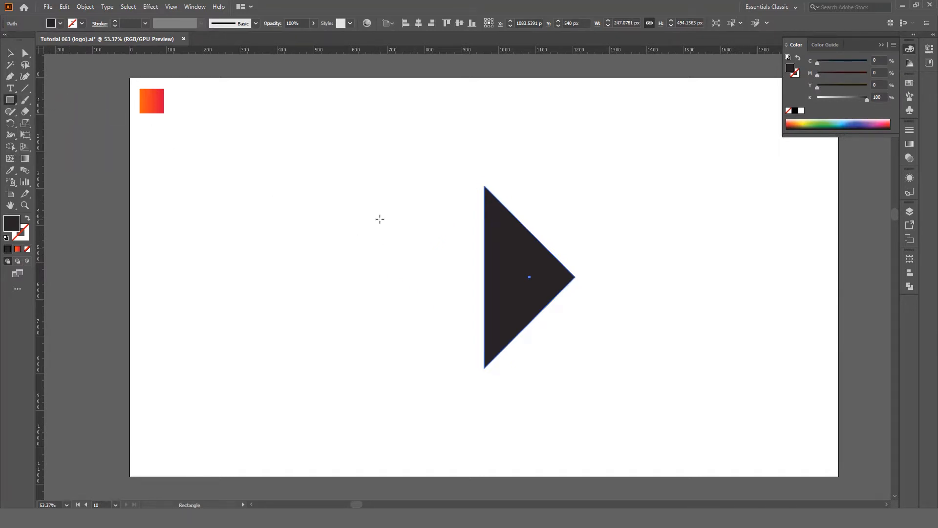
left_click_drag(363, 212, 493, 221)
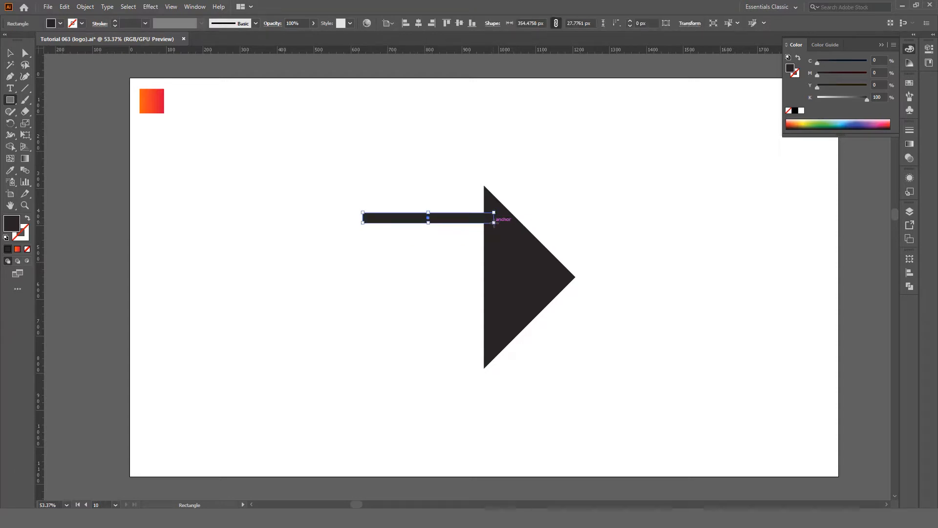
key("v")
Increase the thin rectangle's height to about 35 px by extending its lower edge
left_click(463, 243)
scroll(489, 264, "up", 3)
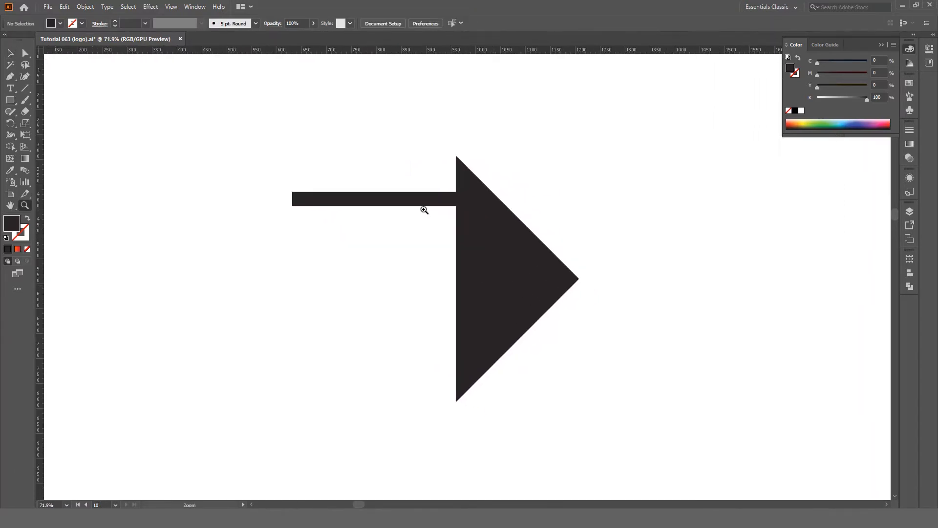
mouse_move(425, 205)
left_mouse_down()
mouse_move(426, 231)
mouse_move(382, 239)
mouse_move(381, 230)
mouse_move(420, 221)
left_mouse_up()
left_click(396, 242)
scroll(435, 264, "up", 1)
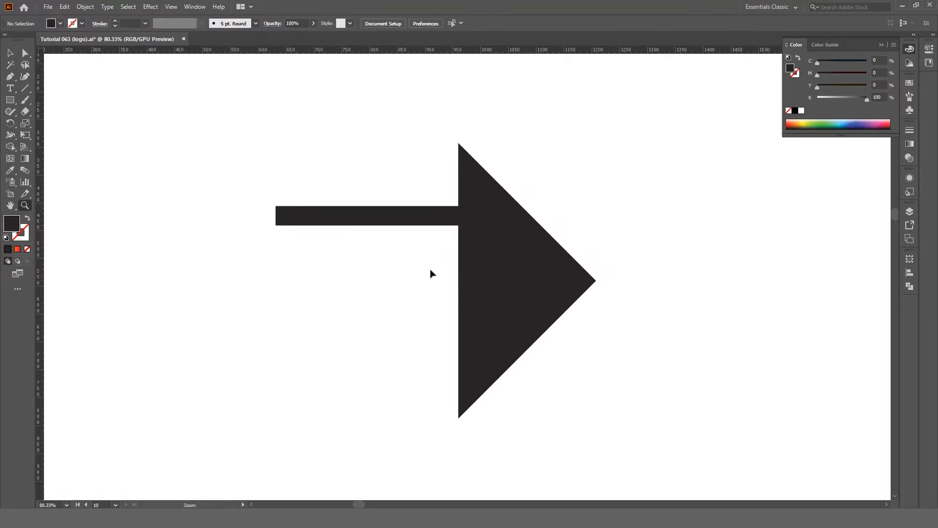
left_click(380, 218)
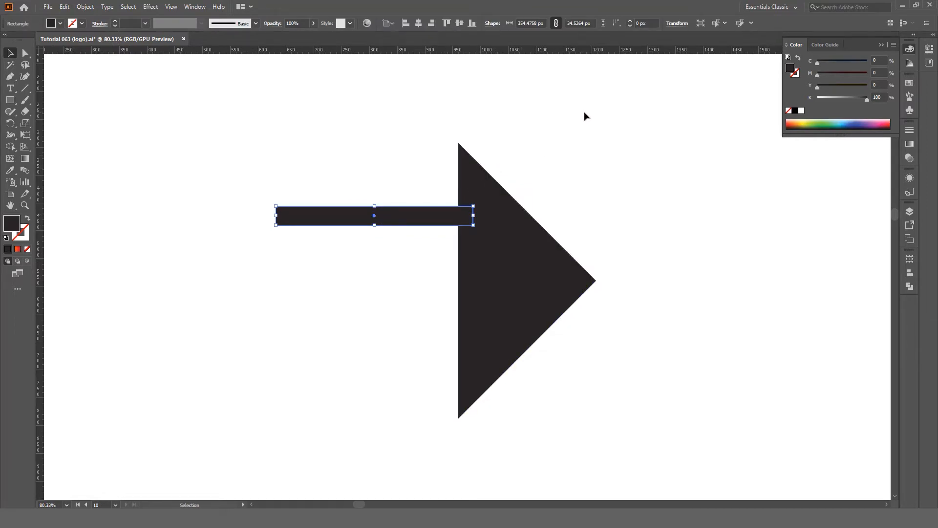
key("a")
left_click_drag(283, 216, 291, 217)
key("ctrl+z")
Round all corners of the horizontal bar and increase its height to about 44 px
key("z")
left_click(292, 216)
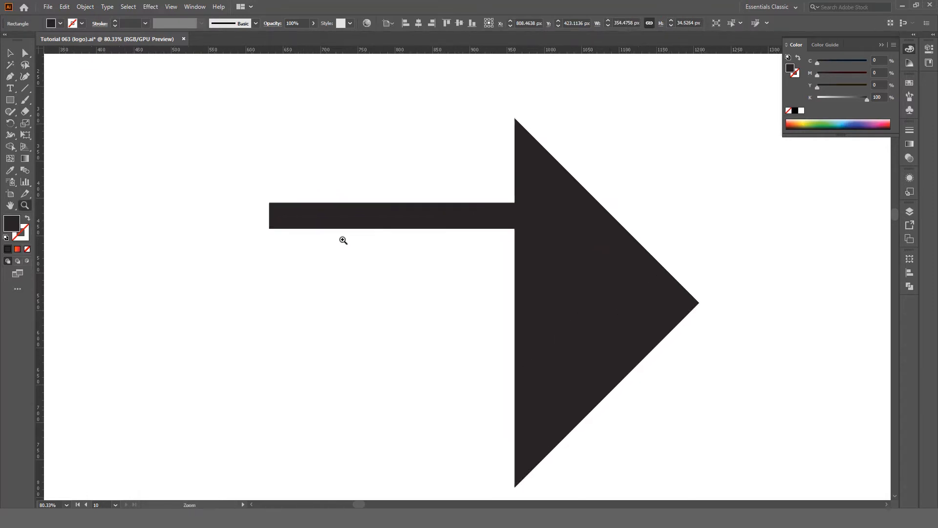
left_click(336, 219)
key("v")
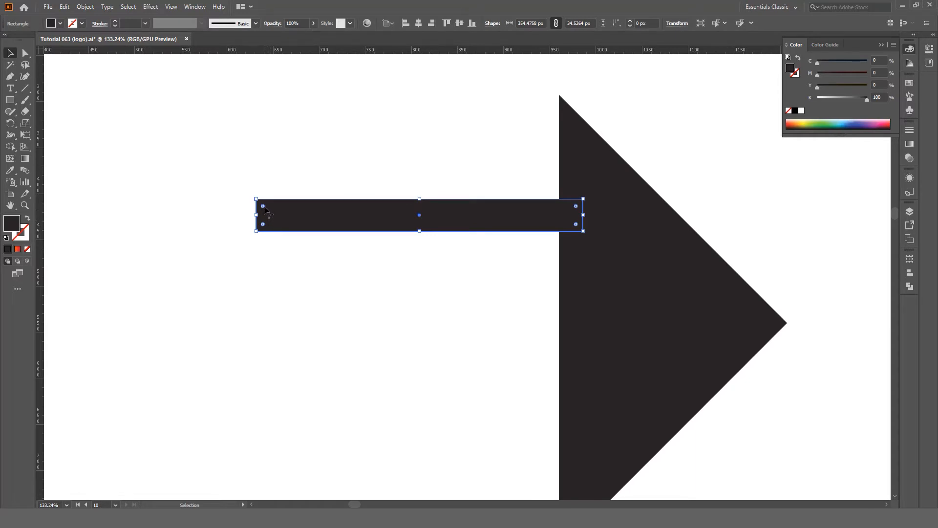
left_click_drag(263, 208, 432, 269)
key("z")
left_click_drag(437, 220, 366, 218)
key("v")
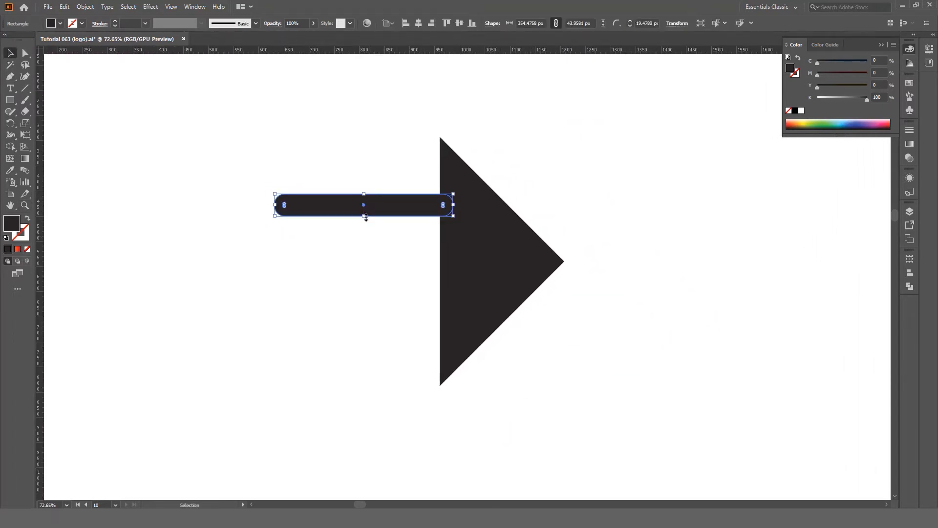
Round the bar's ends fully, to a corner radius of about 22 px
left_click(365, 254)
left_click(374, 211)
key("a")
left_click_drag(286, 205, 297, 236)
left_click(371, 232)
key("v")
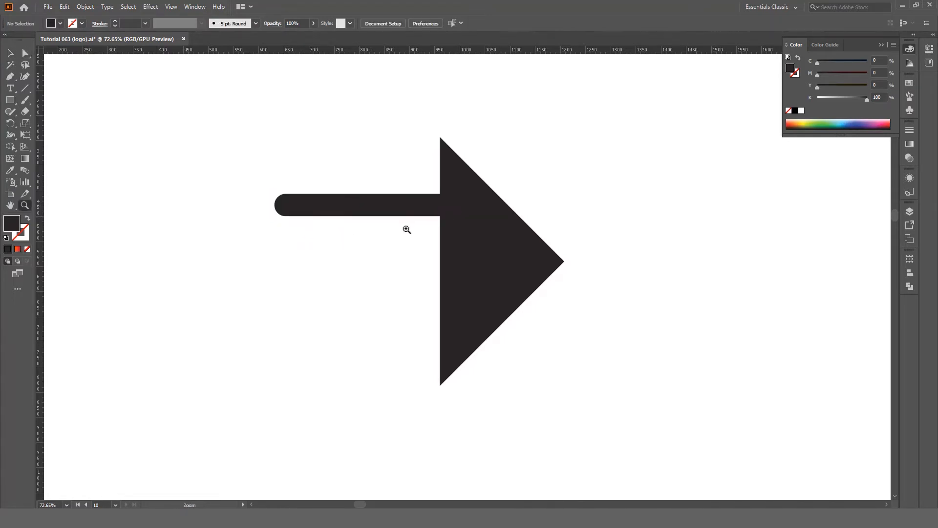
Copy the rounded bar, paste it in place, and move the duplicate directly below the original so their edges touch
scroll(369, 213, "down", 2)
left_click(386, 210)
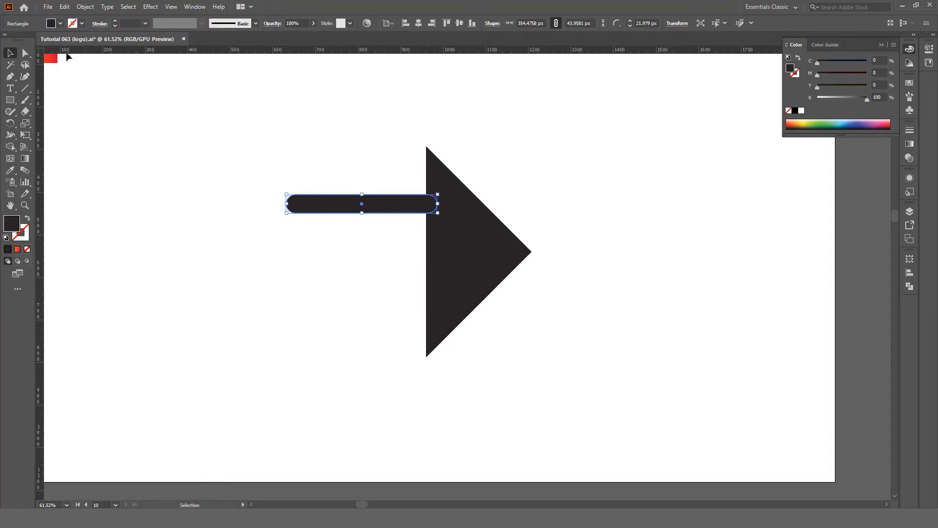
left_click(67, 6)
left_click(80, 54)
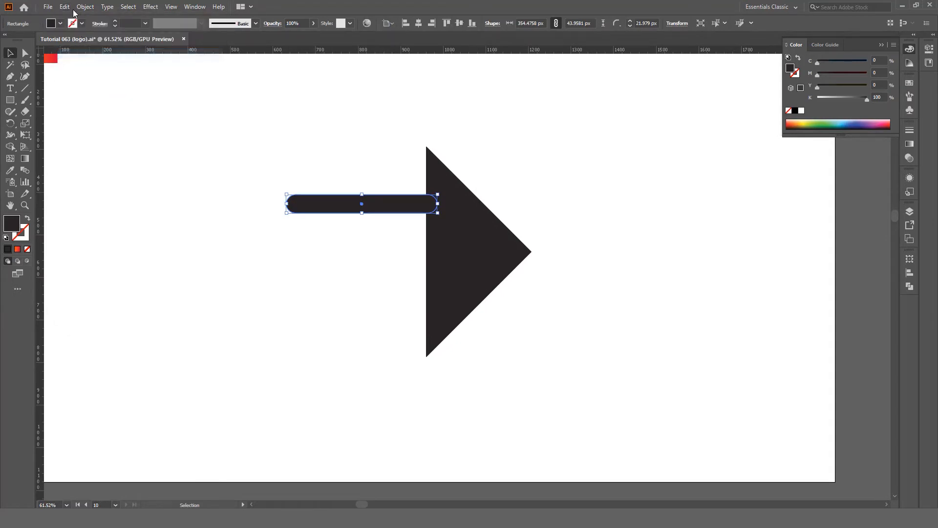
left_click(70, 6)
left_click(91, 97)
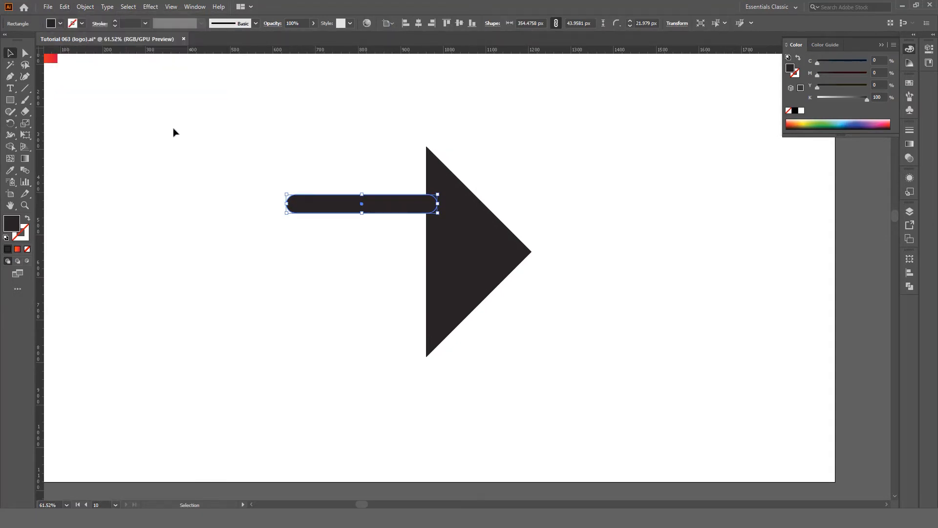
left_click(364, 231)
left_click_drag(387, 210, 386, 229)
Copy both rounded bars, paste them in place, and move the duplicates directly below to make a stack of four
left_click_drag(342, 170, 339, 249)
left_click(64, 7)
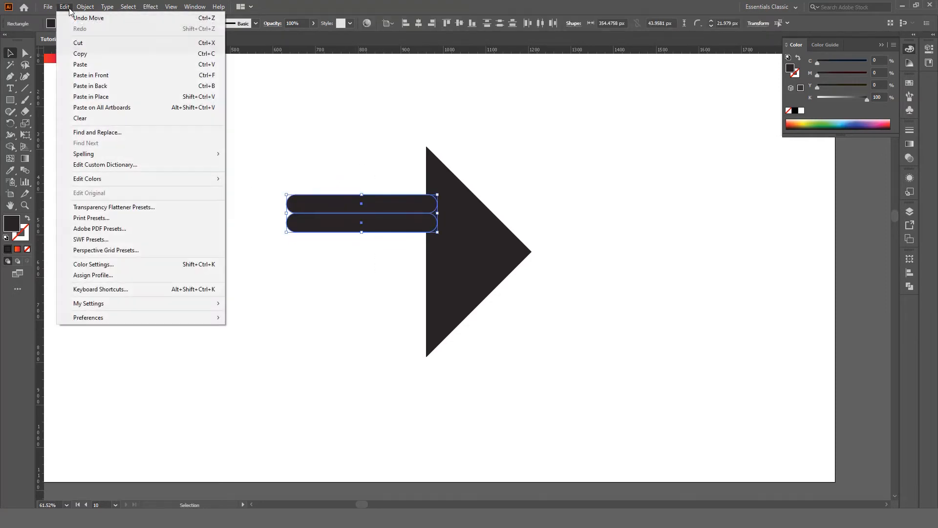
left_click(101, 56)
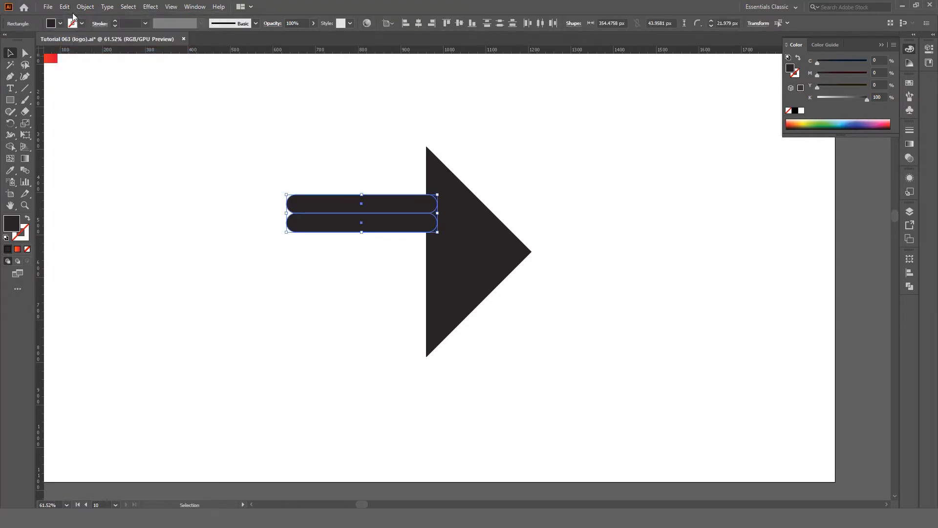
left_click(65, 7)
left_click(107, 96)
left_click_drag(381, 223, 383, 257)
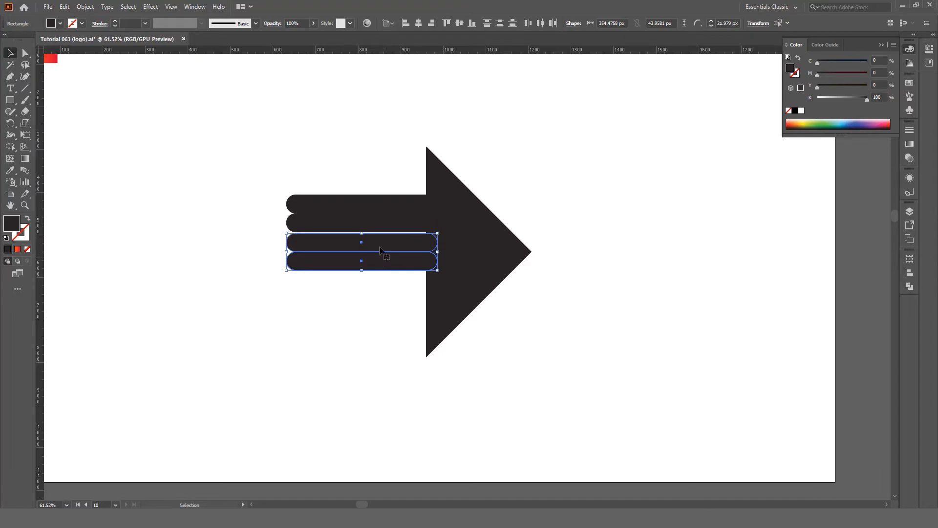
scroll(383, 257, "up", 5)
scroll(513, 297, "down", 5)
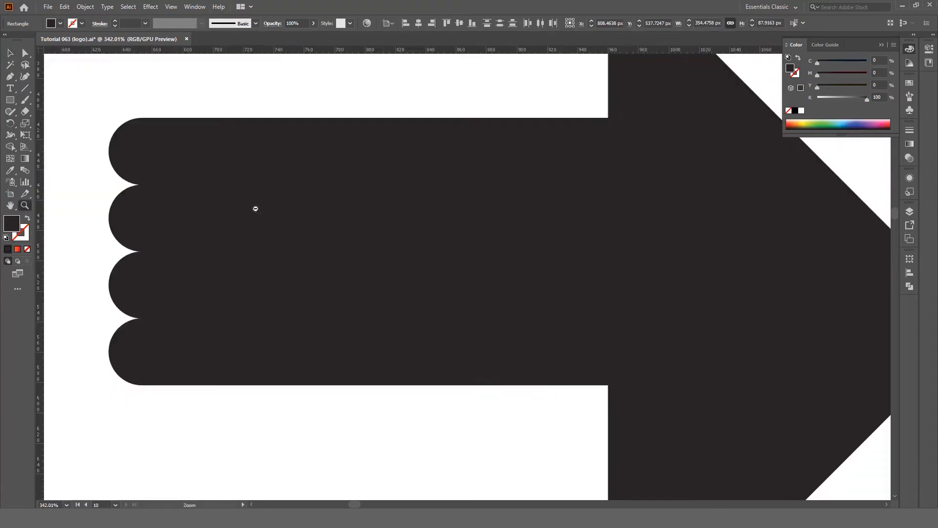
left_click_drag(340, 258, 324, 259)
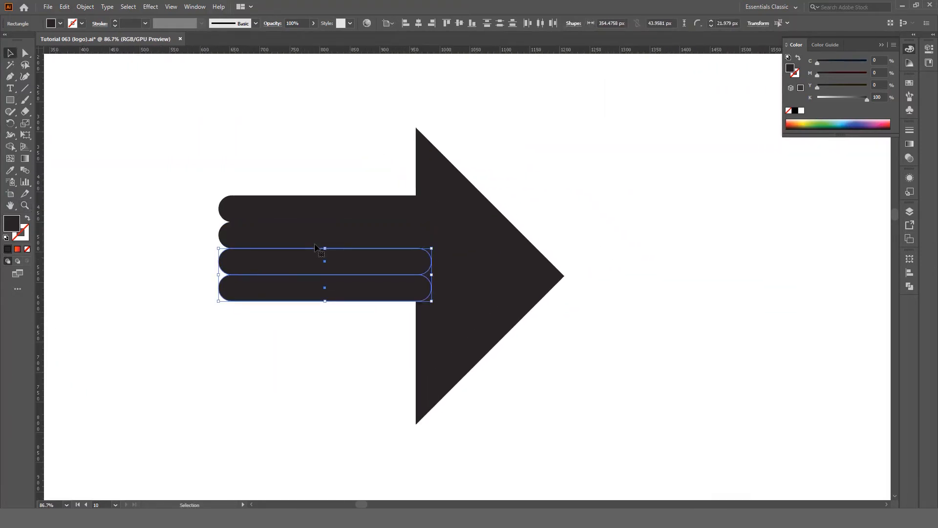
scroll(340, 278, "up", 1)
left_click(347, 328)
scroll(315, 284, "down", 2)
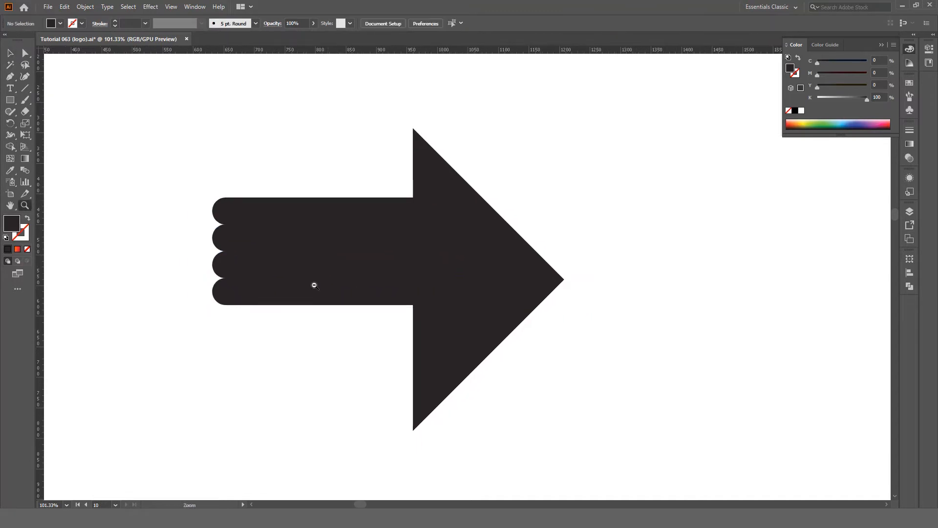
Copy the two lowest bars, paste them in place, and move the duplicates directly below to extend the stack to six
left_click(320, 291)
left_click(318, 276, "shift")
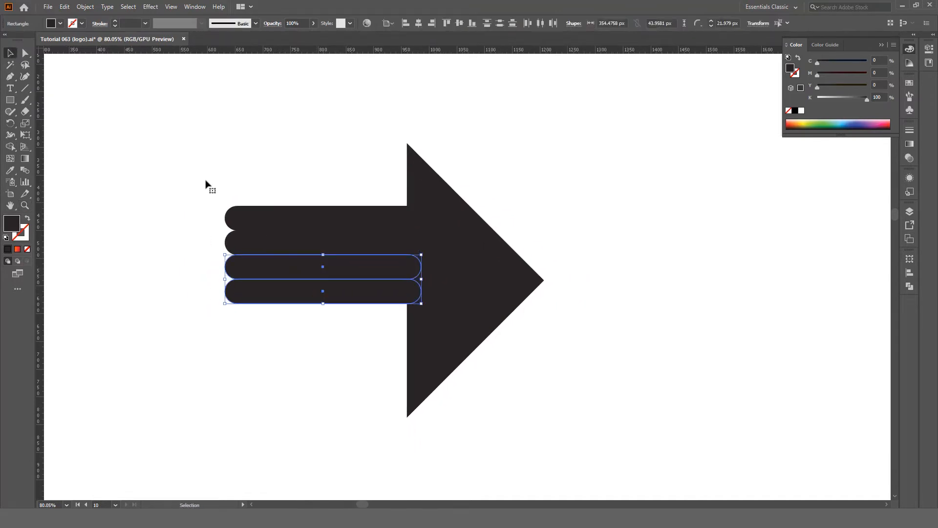
left_click(64, 7)
left_click(61, 54)
left_click(64, 7)
left_click(86, 104)
left_click_drag(343, 267, 349, 315)
Copy the lowest bar, paste it in place, and move the duplicate directly below to complete a stack of seven touching bars
left_click(362, 350)
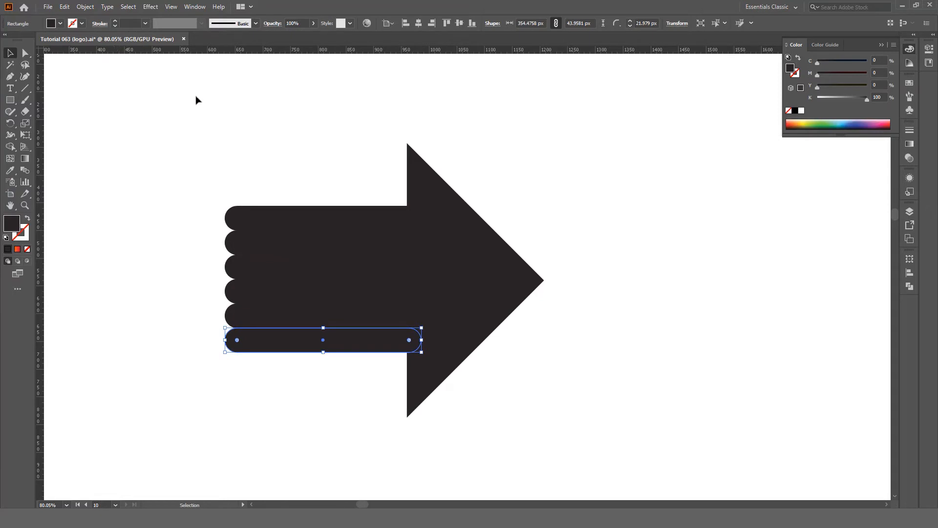
key("z")
left_click_drag(285, 213, 317, 238)
key("space")
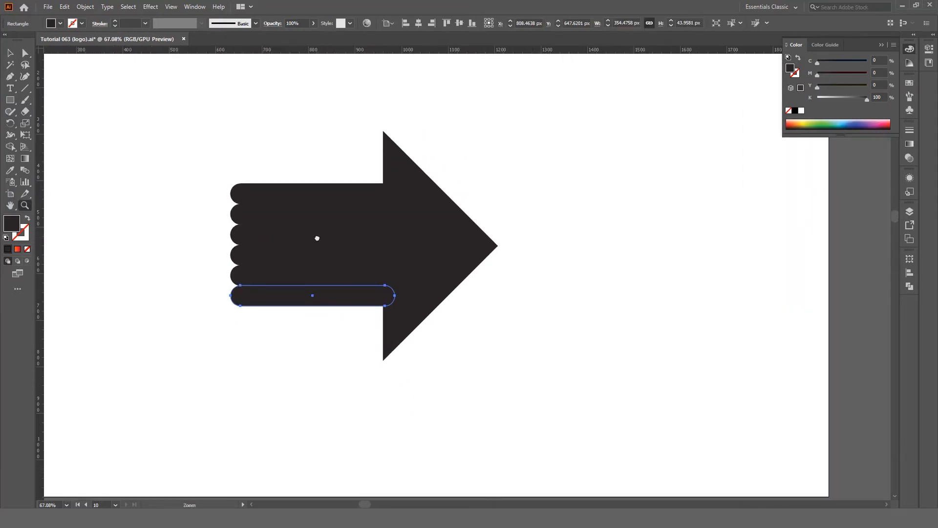
key("v")
left_click(65, 7)
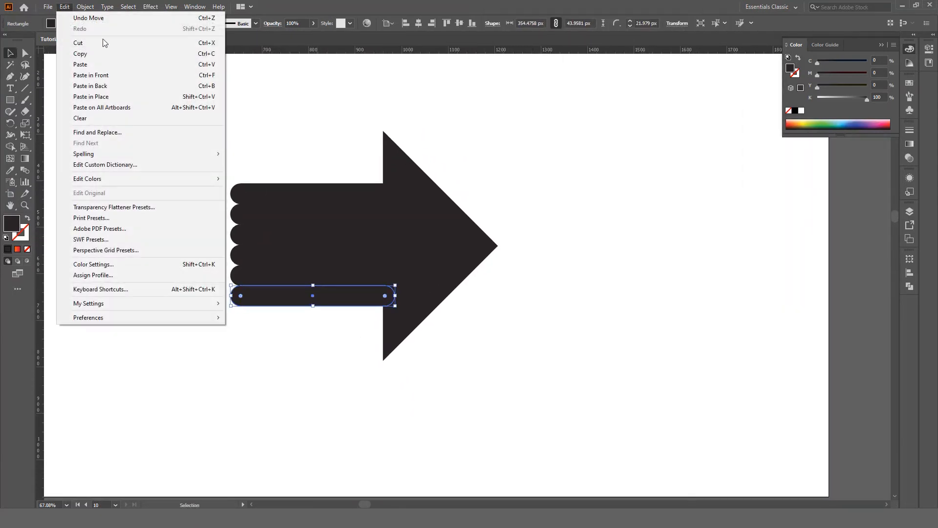
left_click(65, 8)
left_click(65, 7)
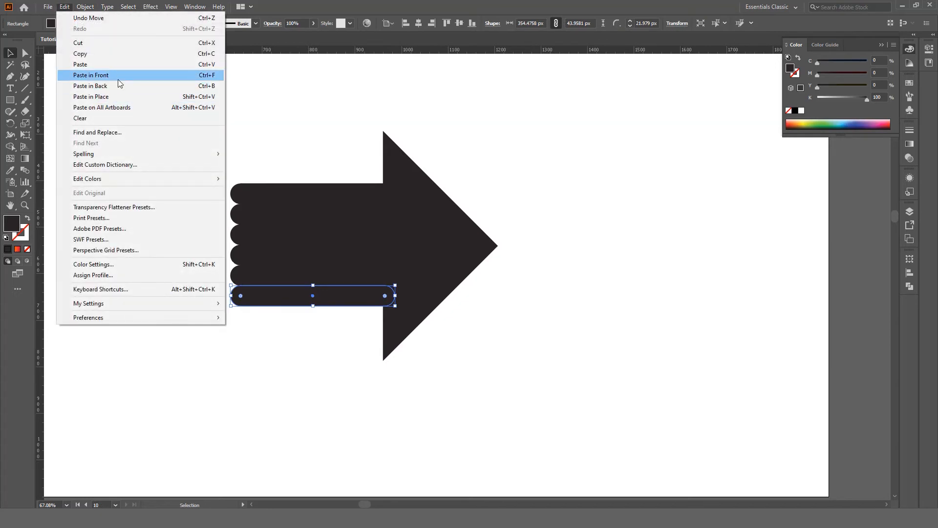
left_click(117, 96)
left_click(362, 391)
key("z")
left_click_drag(344, 321, 360, 318)
scroll(394, 296, "down", 3)
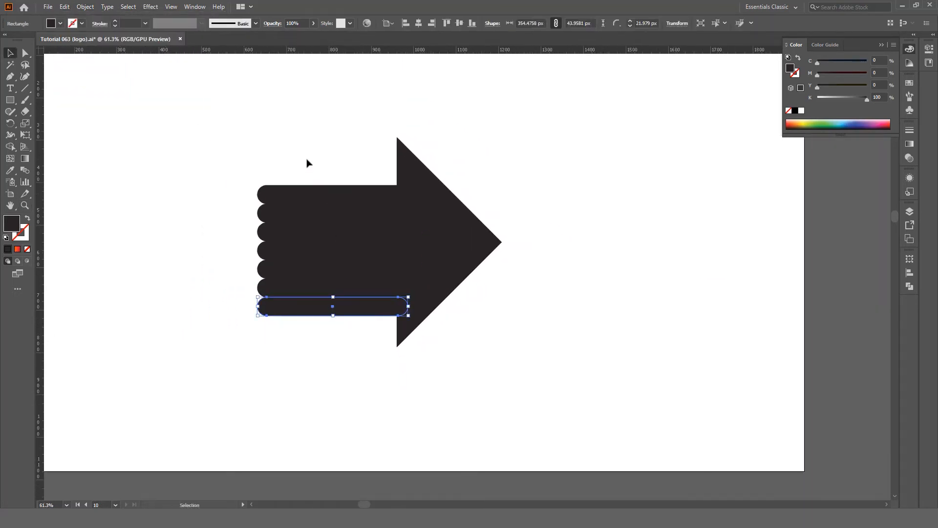
Resize the stack of seven bars to about 330 px wide and 250 px high, centring it vertically on the triangle
key("v")
left_click_drag(295, 153, 333, 295)
mouse_move(344, 253)
left_mouse_down()
mouse_move(371, 279)
mouse_move(357, 264)
left_mouse_up()
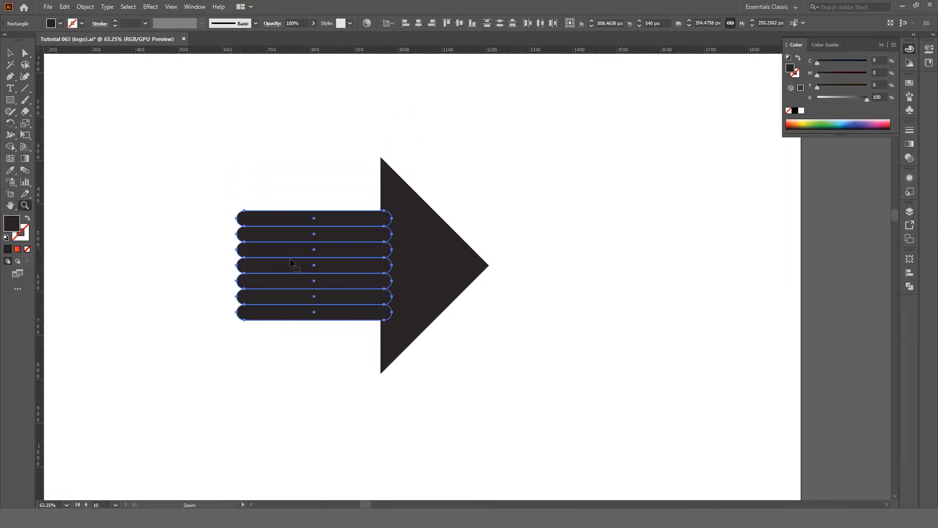
left_click_drag(237, 266, 248, 267)
left_click(289, 354)
left_click_drag(398, 281, 312, 276)
left_click_drag(313, 276, 342, 298)
key("v")
left_click_drag(262, 182, 438, 383)
left_click(447, 374)
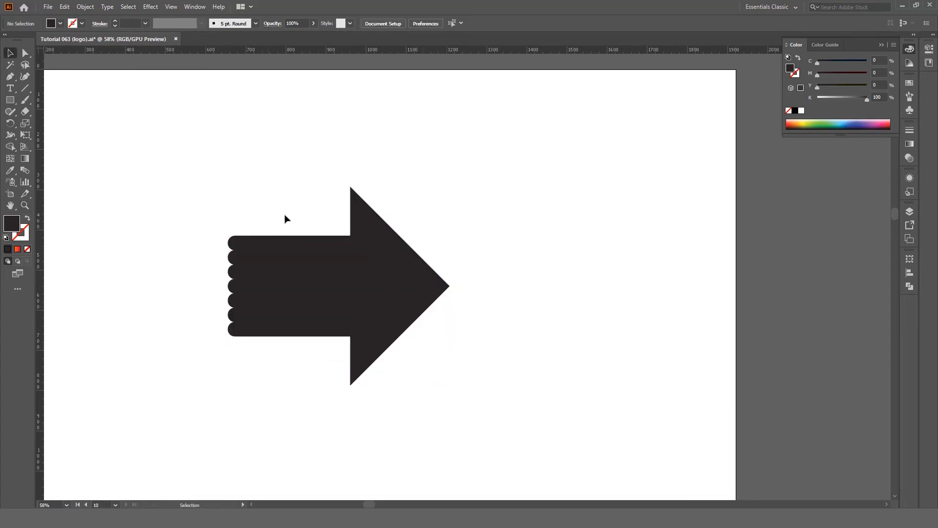
Stretch the triangle by moving only its tip anchor point horizontally about 70 px to the right
left_click(25, 53)
left_click_drag(497, 237, 421, 321)
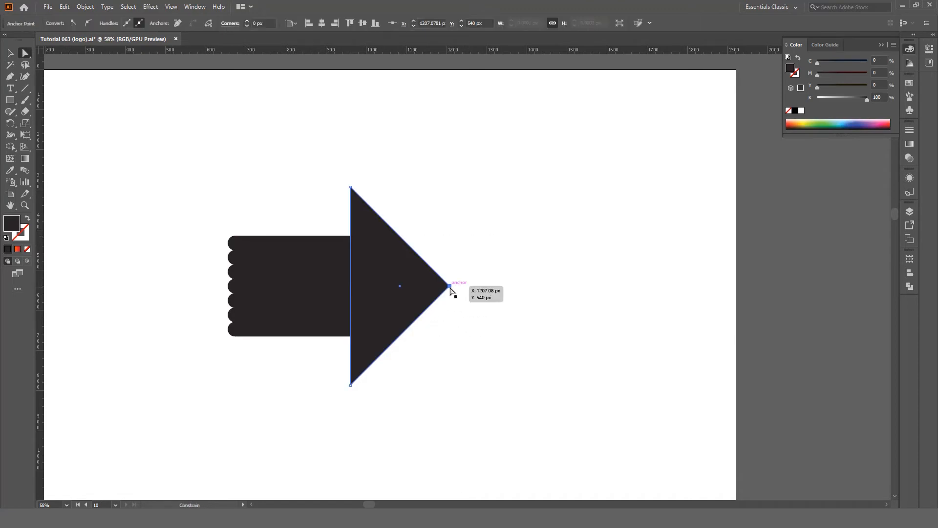
left_click_drag(450, 287, 478, 288)
left_click(482, 288)
left_click(478, 306)
Move all seven bars slightly right, further into the triangle, so the stack's centre sits at X about 839 px
key("ctrl+0")
key("v")
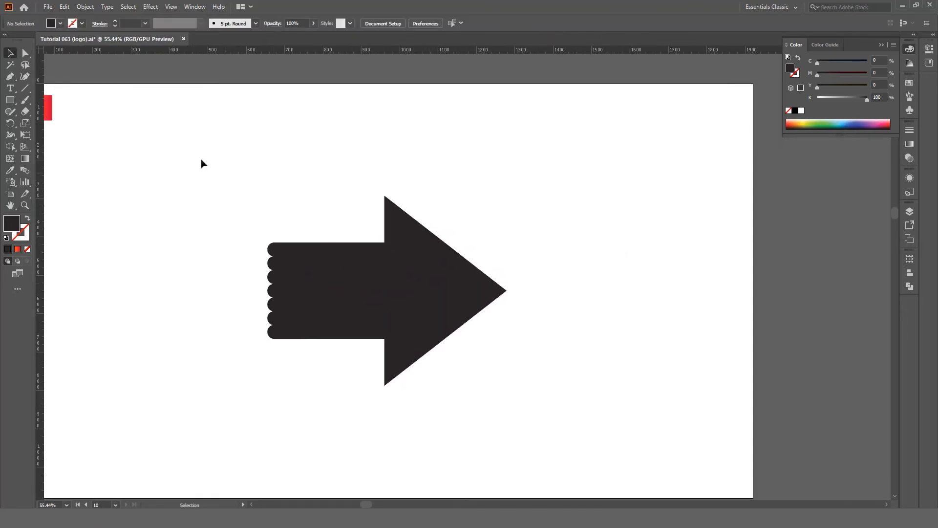
left_click_drag(203, 163, 518, 398)
left_click(517, 398)
key("z")
left_click(388, 269)
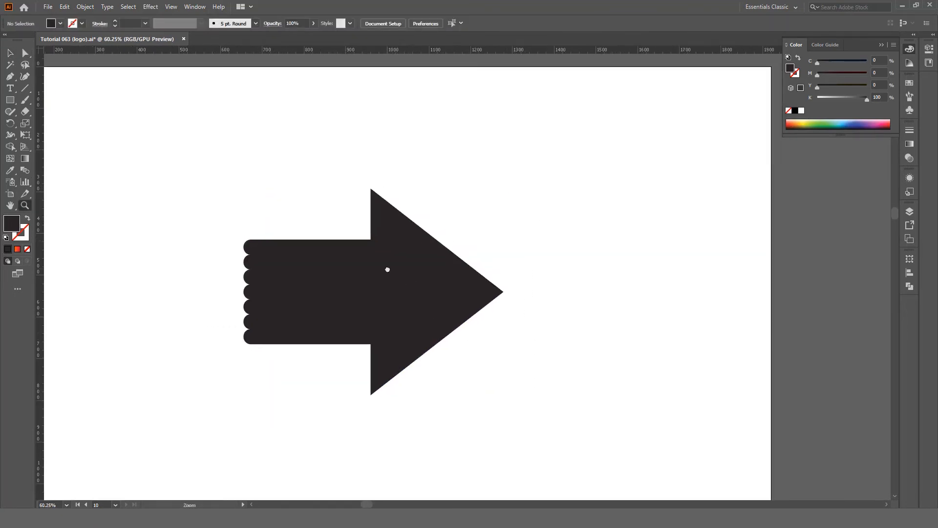
key("v")
left_click_drag(254, 203, 307, 355)
key("z")
left_click_drag(357, 246, 369, 282)
key("ctrl+0")
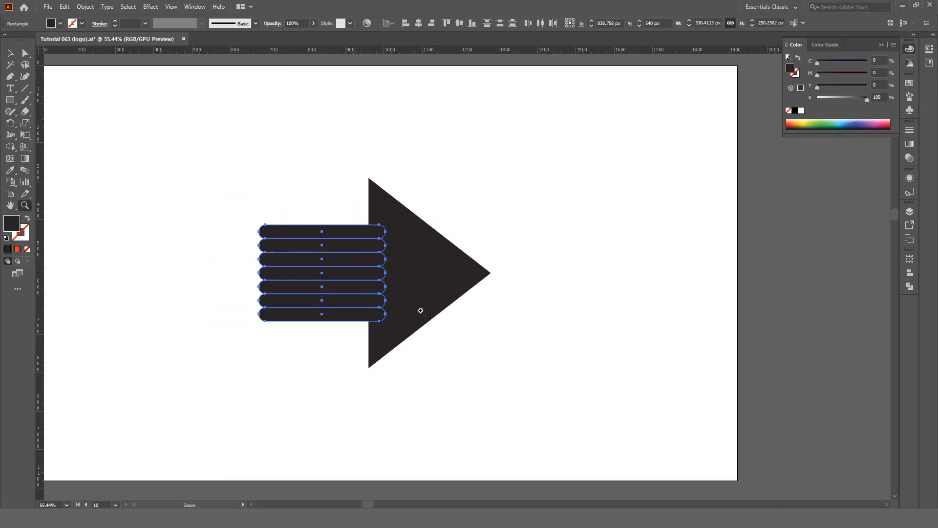
key("ctrl+shift+a")
key("v")
scroll(387, 303, "up", 1)
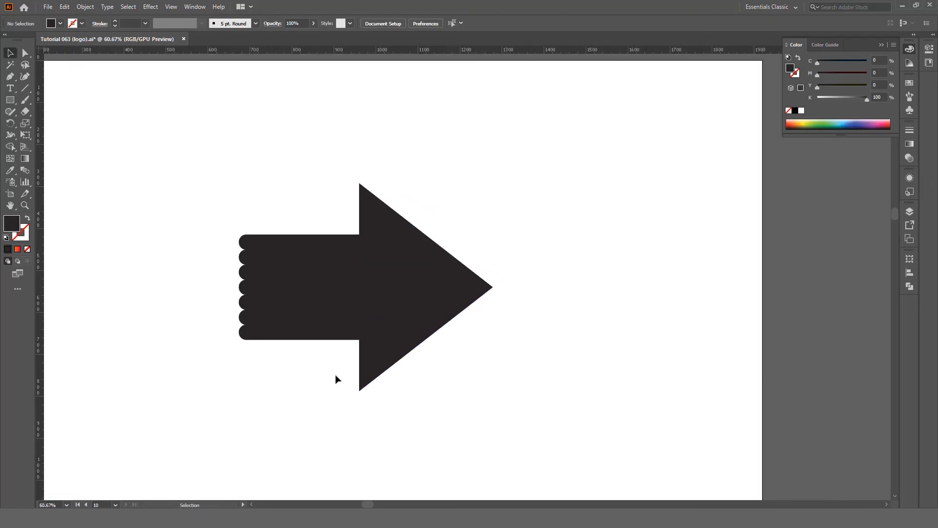
key("z")
left_click_drag(359, 285, 369, 325)
key("v")
left_click(325, 269)
key("z")
left_click_drag(325, 270, 360, 298)
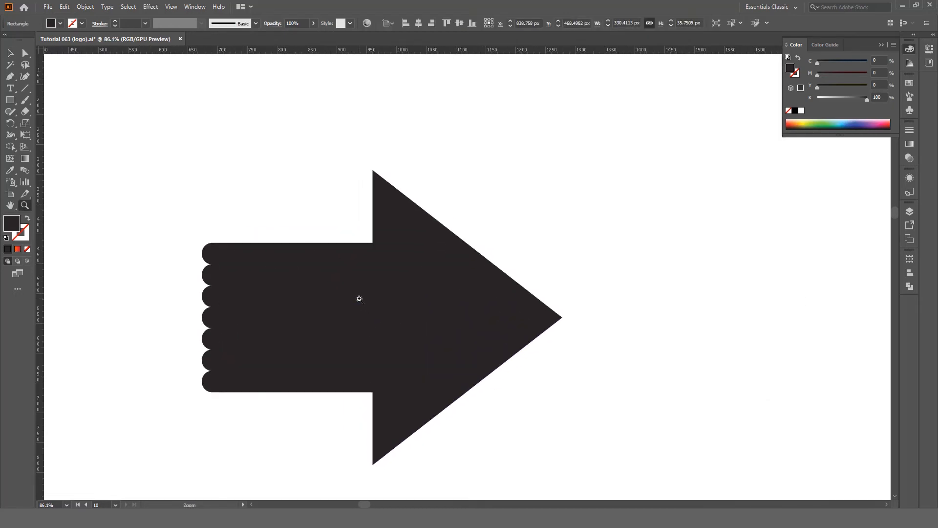
key("v")
key("z")
scroll(325, 285, "down", 1)
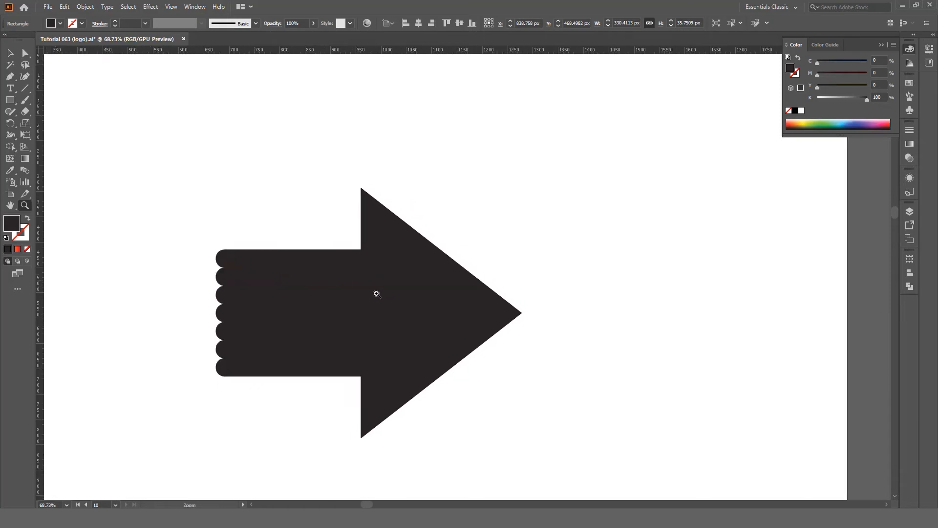
scroll(318, 275, "up", 2)
key("ctrl+shift+a")
mouse_move(341, 286)
left_mouse_down()
mouse_move(314, 269)
mouse_move(341, 274)
mouse_move(321, 259)
mouse_move(351, 273)
mouse_move(358, 291)
left_mouse_up()
Shift the top bar about 20 px to the right and the second bar about 16 px to the left
key("v")
left_click(327, 275)
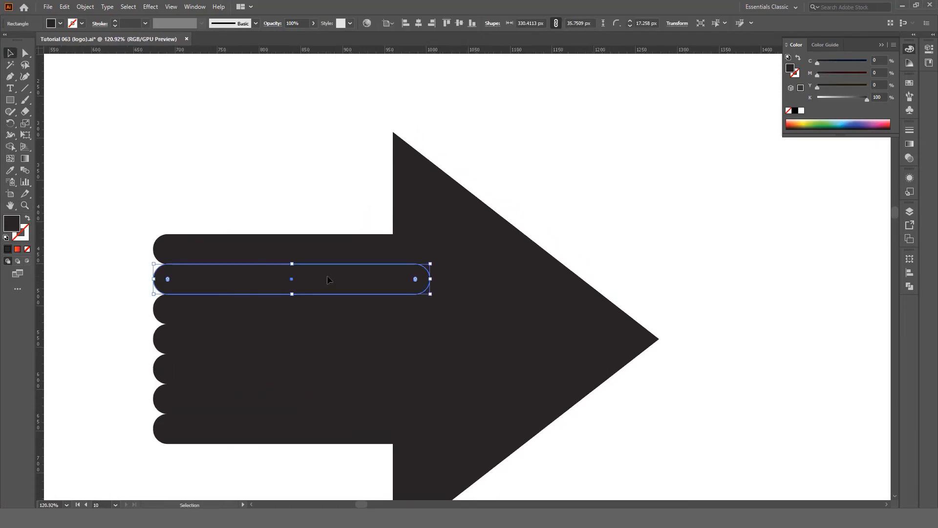
left_click(323, 256)
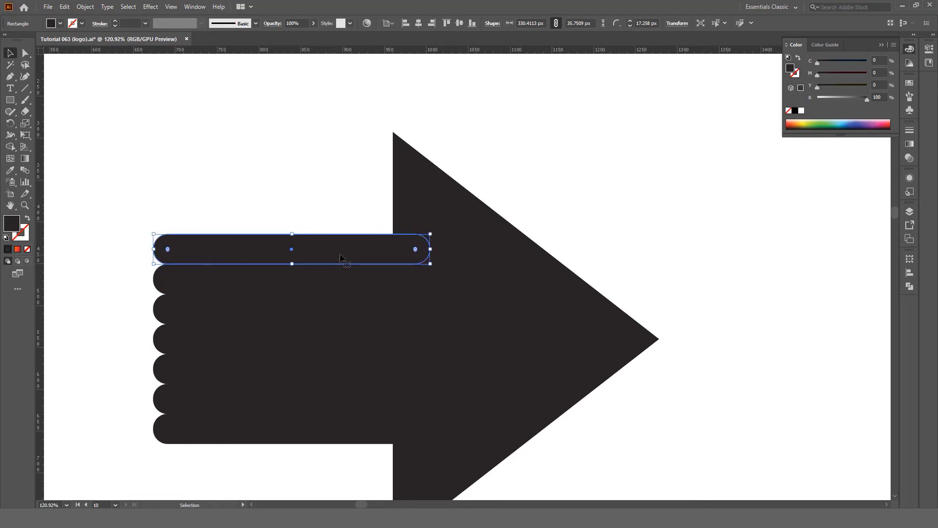
left_click_drag(347, 258, 357, 257)
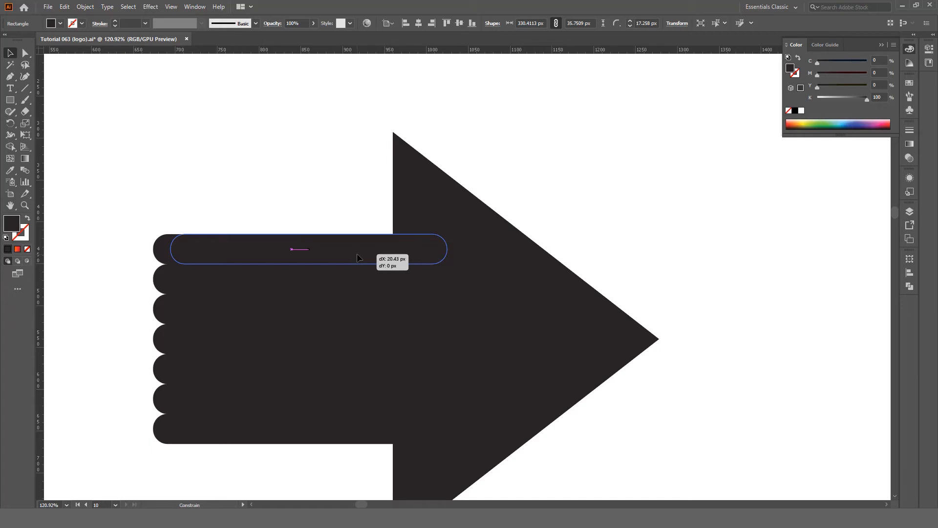
left_click_drag(357, 257, 341, 286)
left_click(349, 284)
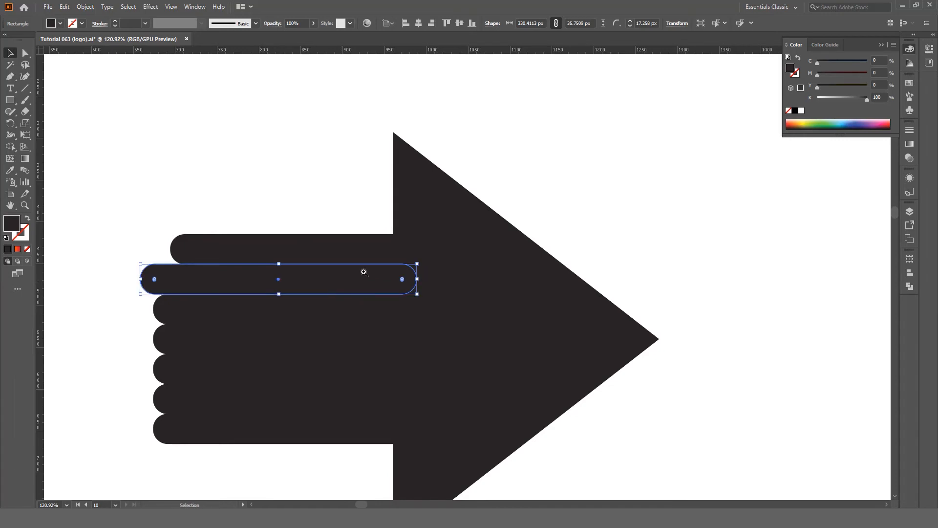
Stagger the remaining bars horizontally, shifting the third, fourth and sixth to the right and the fifth and seventh to the left
scroll(322, 281, "down", 3)
scroll(311, 278, "up", 2)
scroll(311, 279, "up", 1)
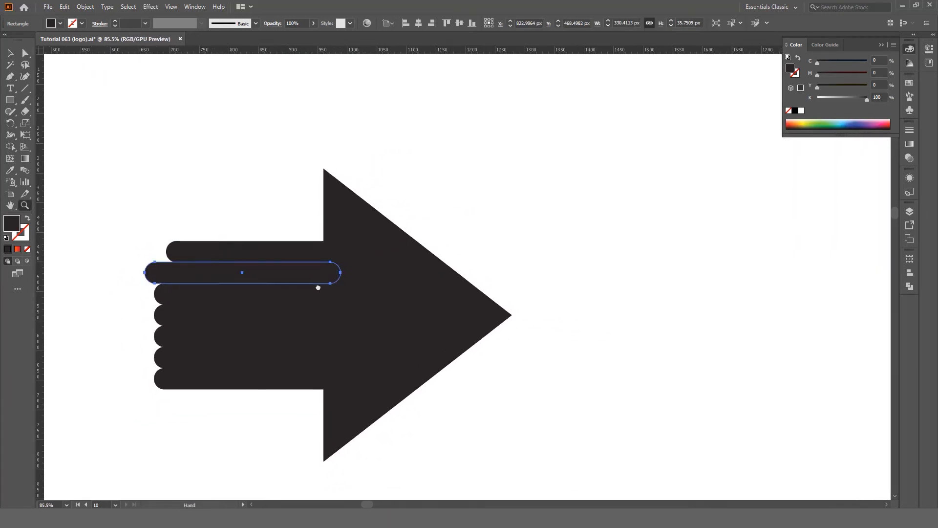
left_click_drag(316, 299, 307, 317)
left_click(296, 317)
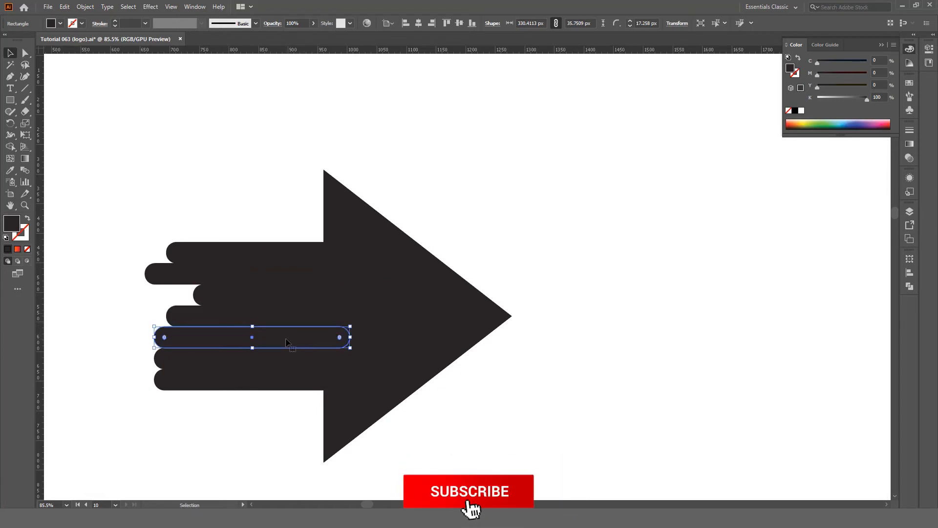
left_click_drag(311, 337, 317, 359)
left_click_drag(282, 385, 268, 385)
key("ctrl+shift+a")
key("z")
left_click_drag(293, 332, 280, 289)
Display the artwork in Outline mode to examine how the staggered bars overlap the triangle, and return to the GPU preview
key("v")
left_click_drag(203, 169, 429, 410)
left_click(171, 6)
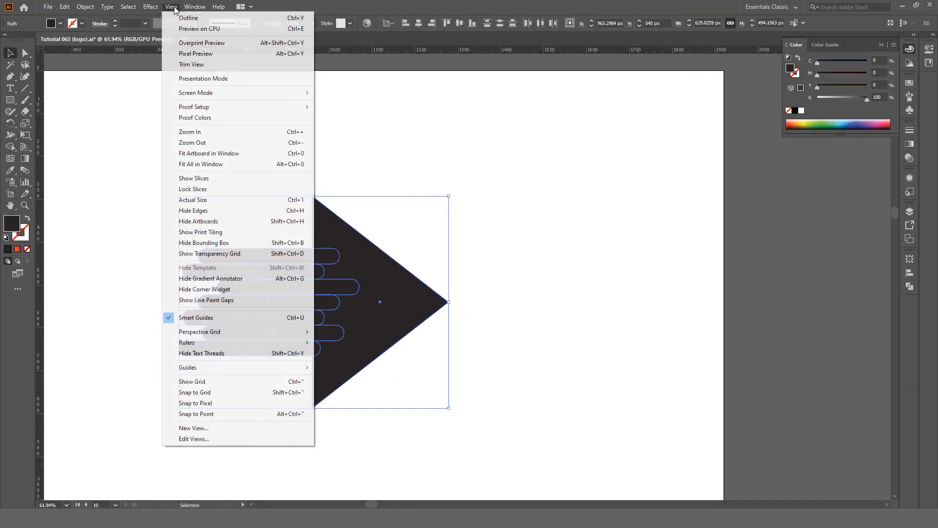
left_click(188, 16)
key("ctrl+shift+a")
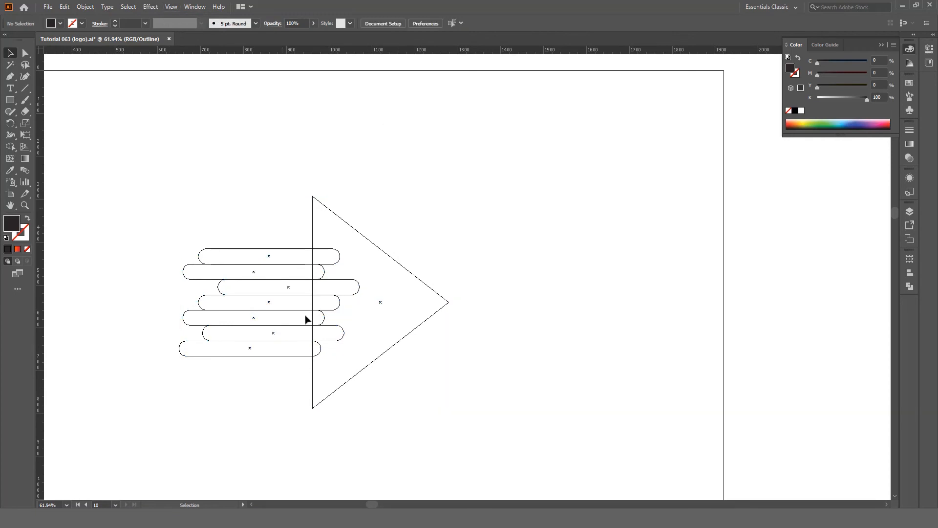
left_click(173, 7)
left_click(179, 18)
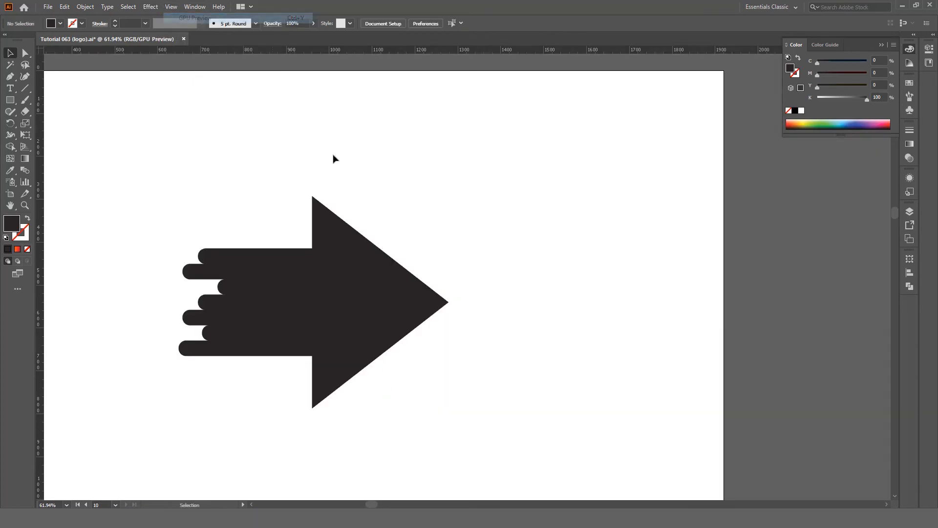
Select all shapes and, with Shape Builder, merge the triangle with the top bar and cut away the second bar
left_click_drag(490, 147, 178, 413)
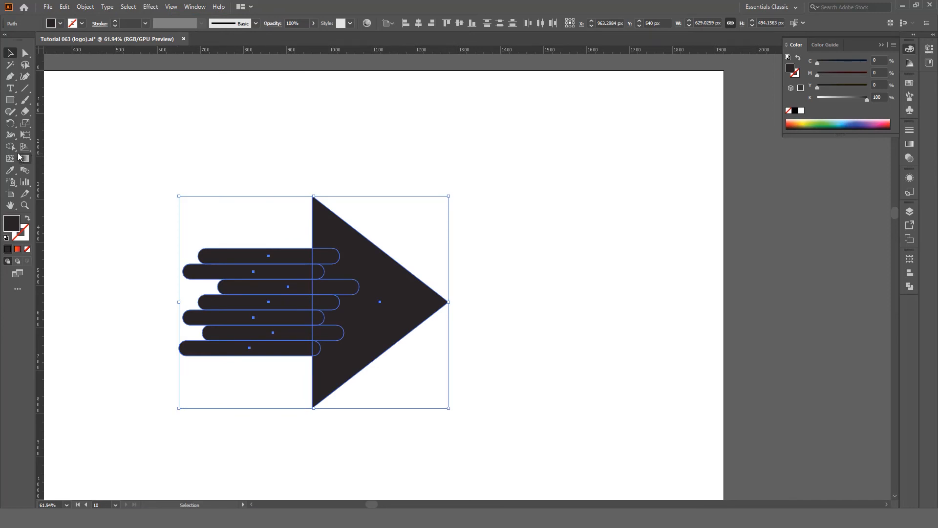
left_click_drag(9, 147, 72, 149)
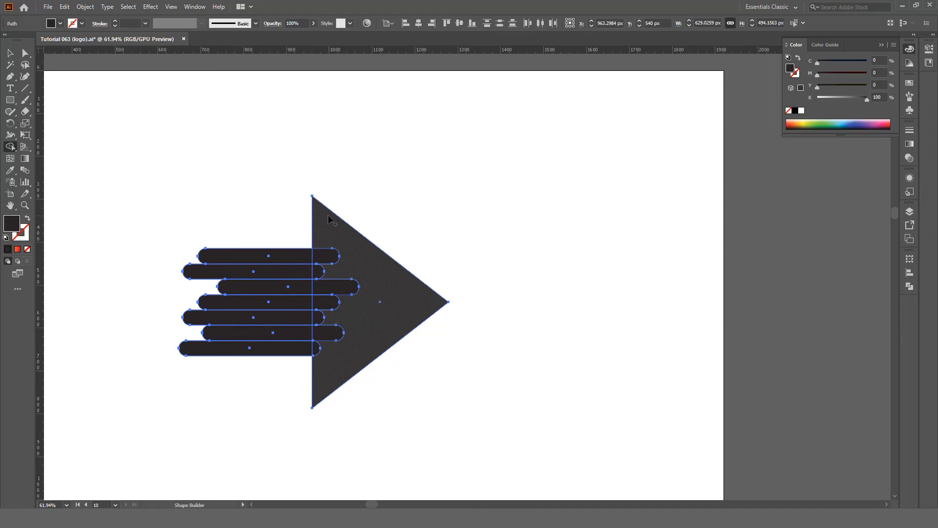
mouse_move(329, 218)
left_mouse_down()
mouse_move(333, 254)
mouse_move(321, 259)
mouse_move(265, 255)
left_mouse_up()
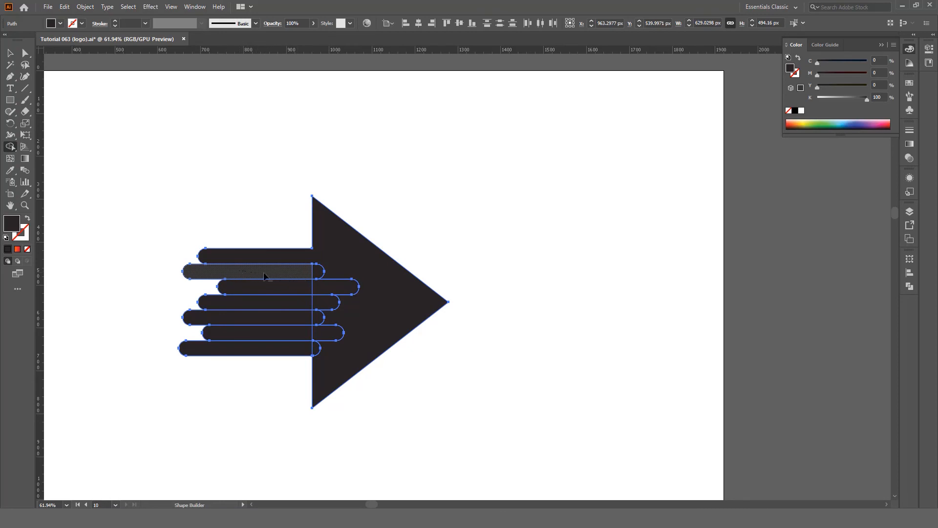
left_click(310, 276, "alt")
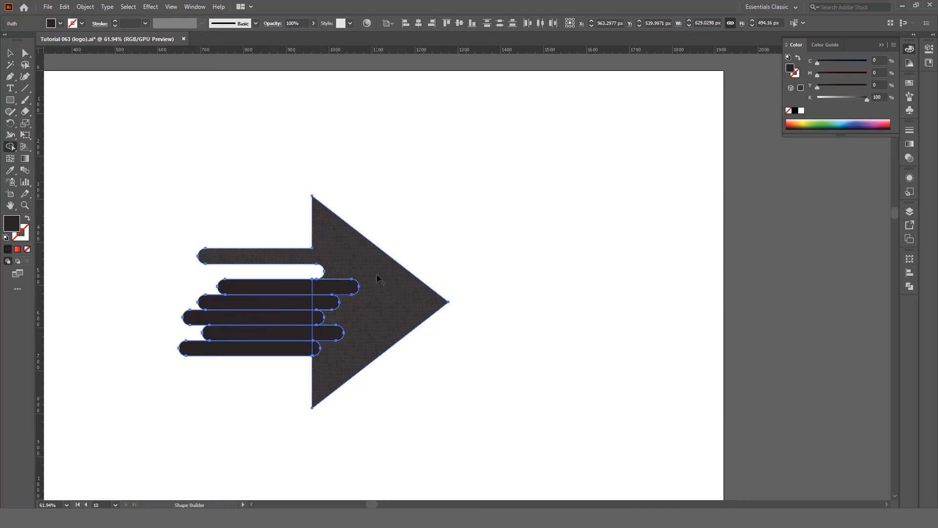
Merge the third, fifth and seventh bars into the arrowhead and cut away the fourth and sixth with Shape Builder
left_click_drag(378, 274, 285, 289)
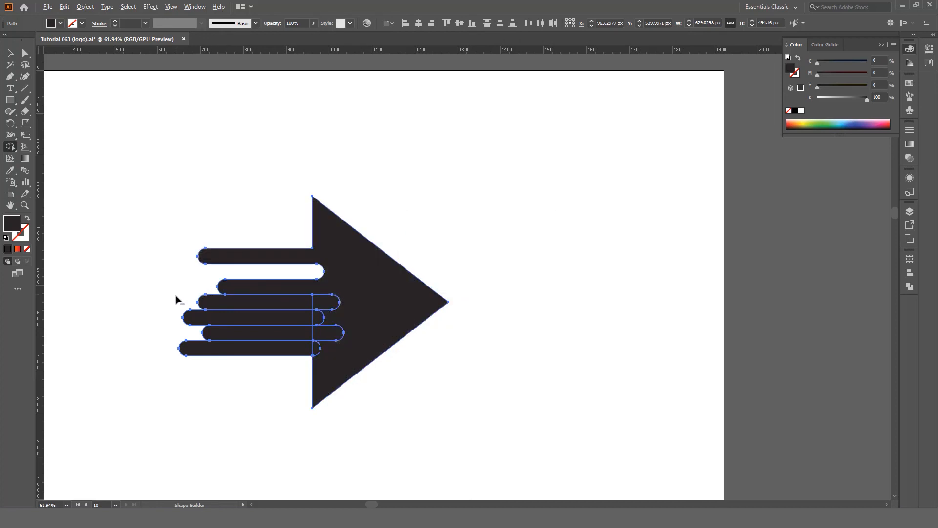
mouse_move(318, 303)
left_mouse_down()
mouse_move(340, 314)
mouse_move(276, 318)
left_mouse_up()
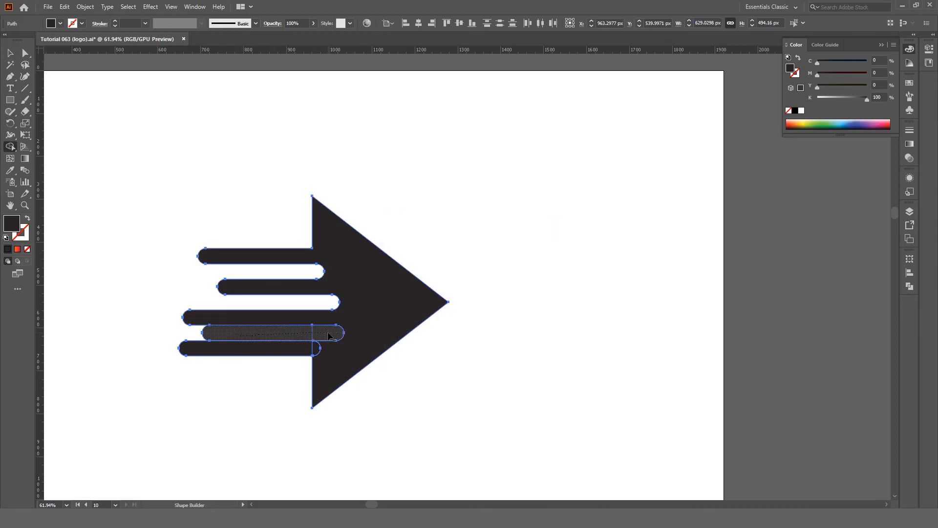
left_click_drag(345, 357, 293, 360)
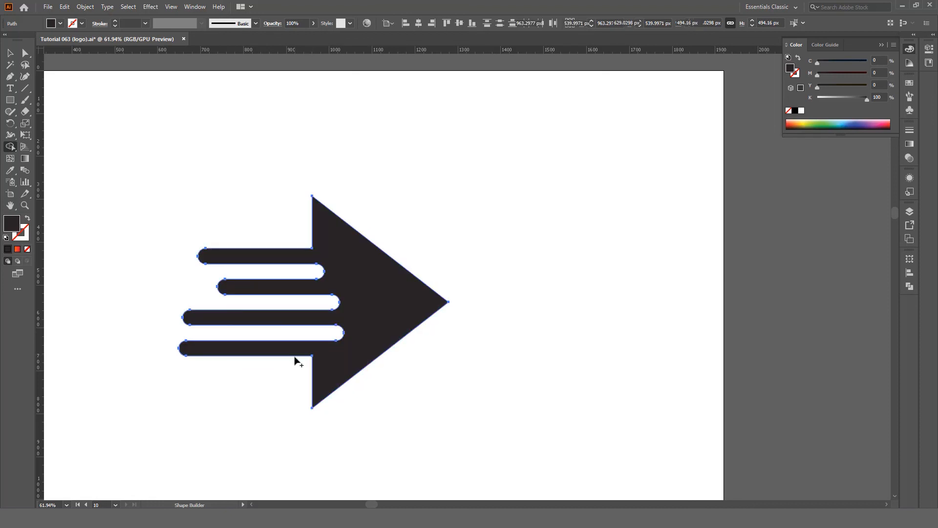
Scale the merged arrow up proportionally from its centre to about 698 px wide and 548 px high
key("z")
left_click(337, 331, "alt")
left_click(394, 359, "alt")
left_click(308, 305, "alt")
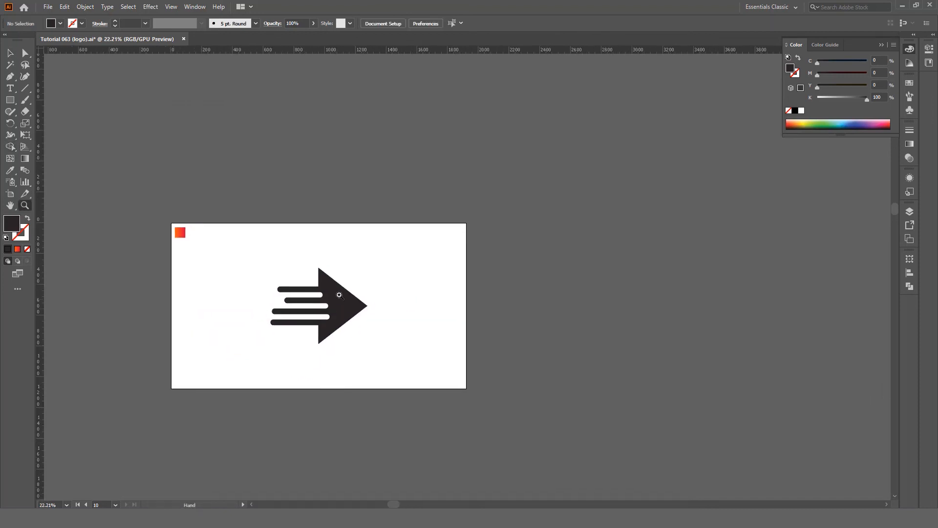
left_click(310, 298, "alt")
left_click(313, 290, "alt")
left_click_drag(314, 289, 391, 305)
key("v")
scroll(337, 311, "down", 1)
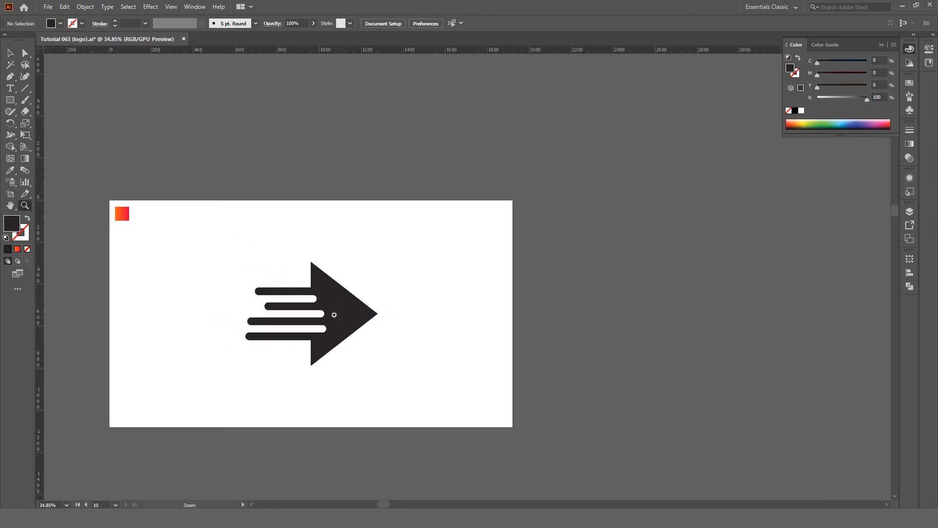
scroll(358, 309, "up", 2)
left_click(358, 310)
left_click_drag(399, 251, 390, 279)
Fill the arrow with the orange-to-red gradient sampled from the small square using the Eyedropper tool, and deselect it
key("z")
left_click_drag(365, 277, 460, 249)
key("v")
key("z")
left_click_drag(381, 263, 397, 262)
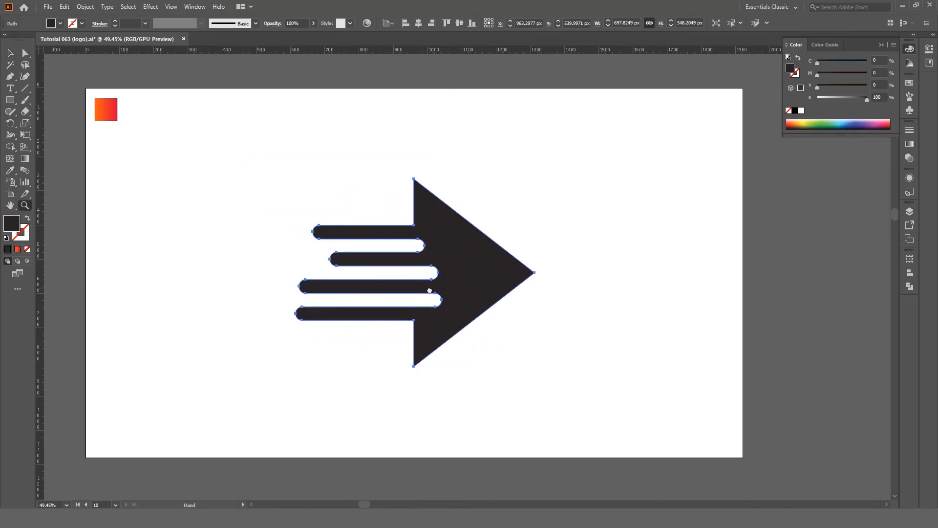
key("v")
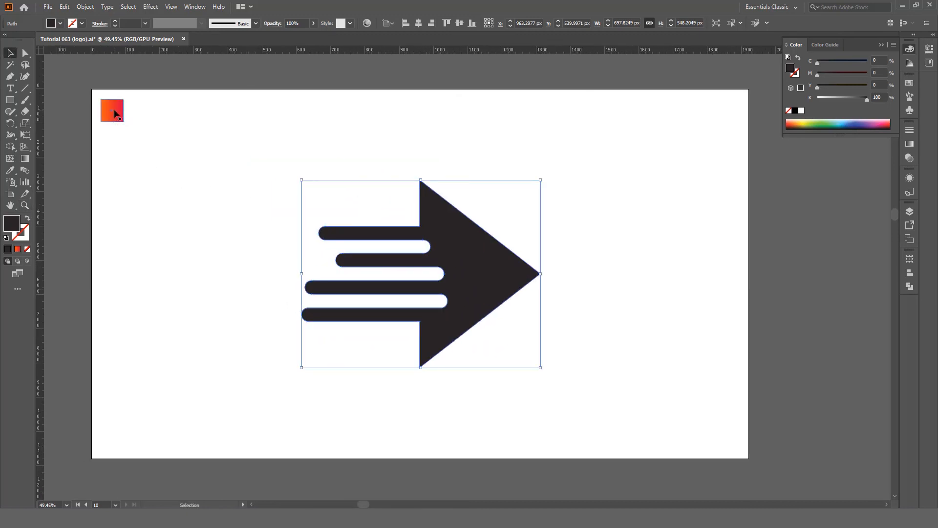
left_click(116, 113)
key("ctrl+z")
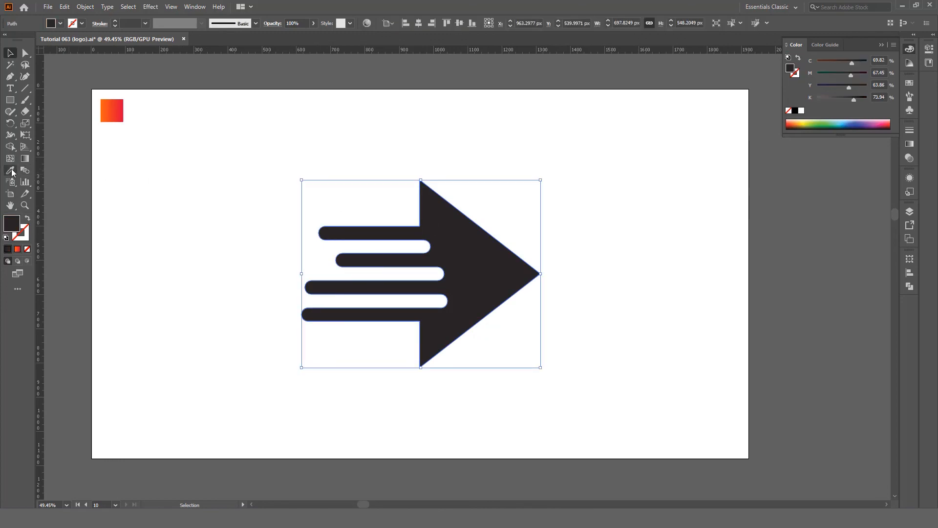
left_click_drag(12, 172, 48, 170)
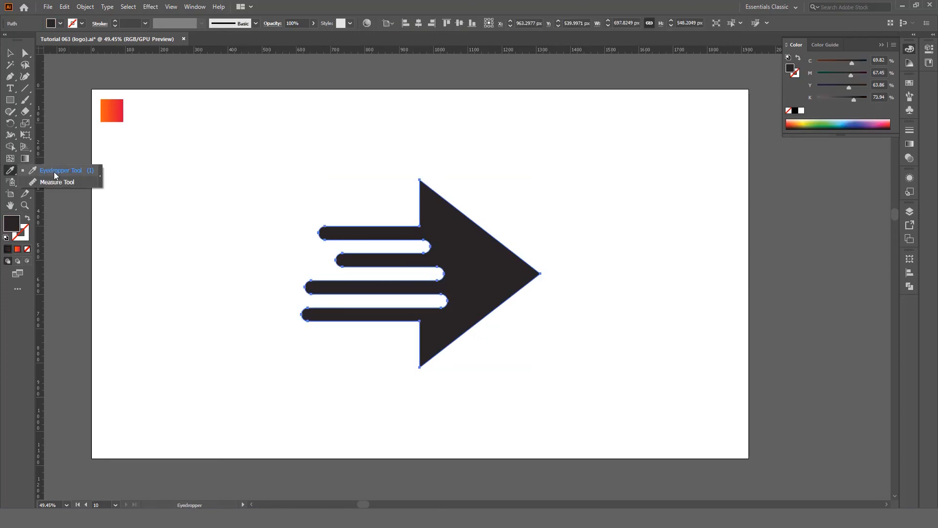
left_click(53, 172)
left_click(118, 104)
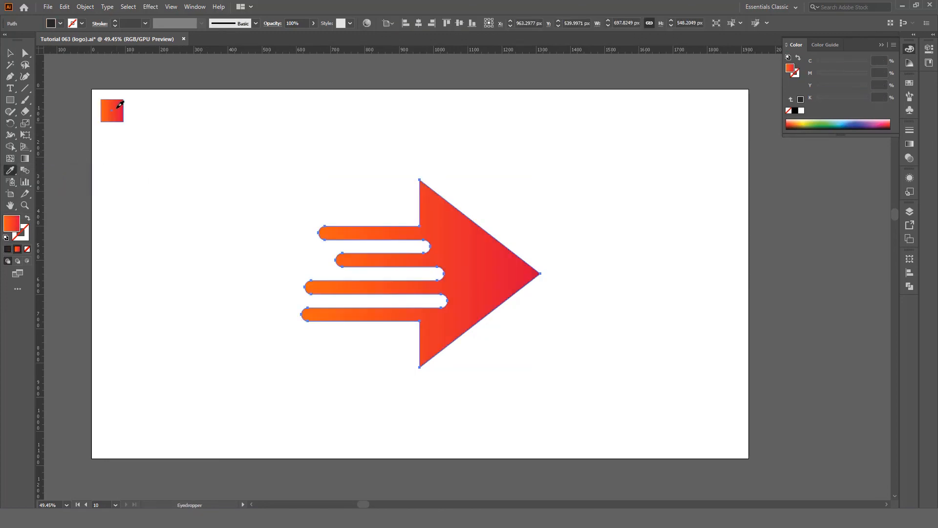
key("v")
left_click(181, 143)
key("z")
left_click_drag(441, 294, 503, 317)
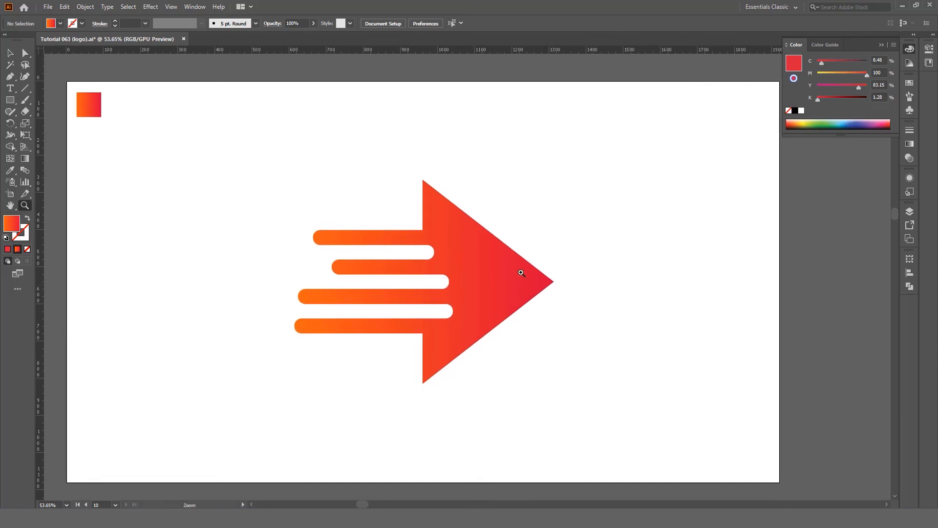